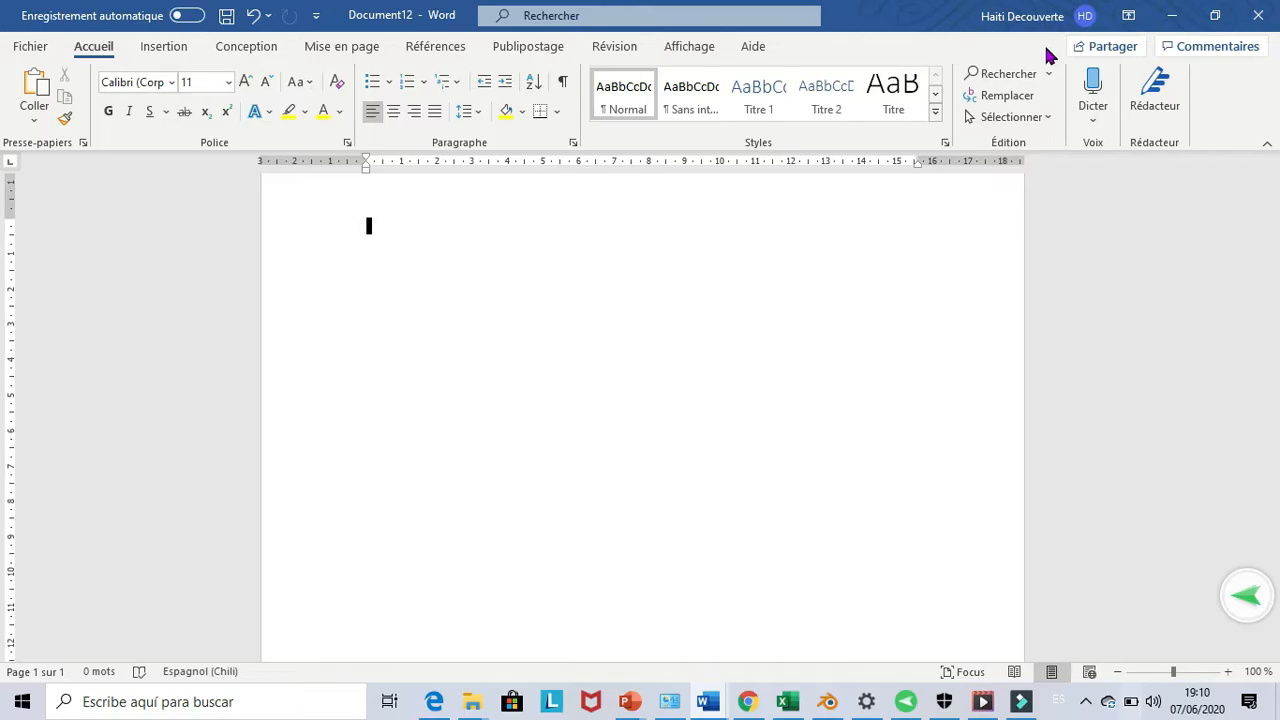
Step: Paste the copied French text about tourism in Haiti into the blank document and return to its beginning
key("ctrl+v")
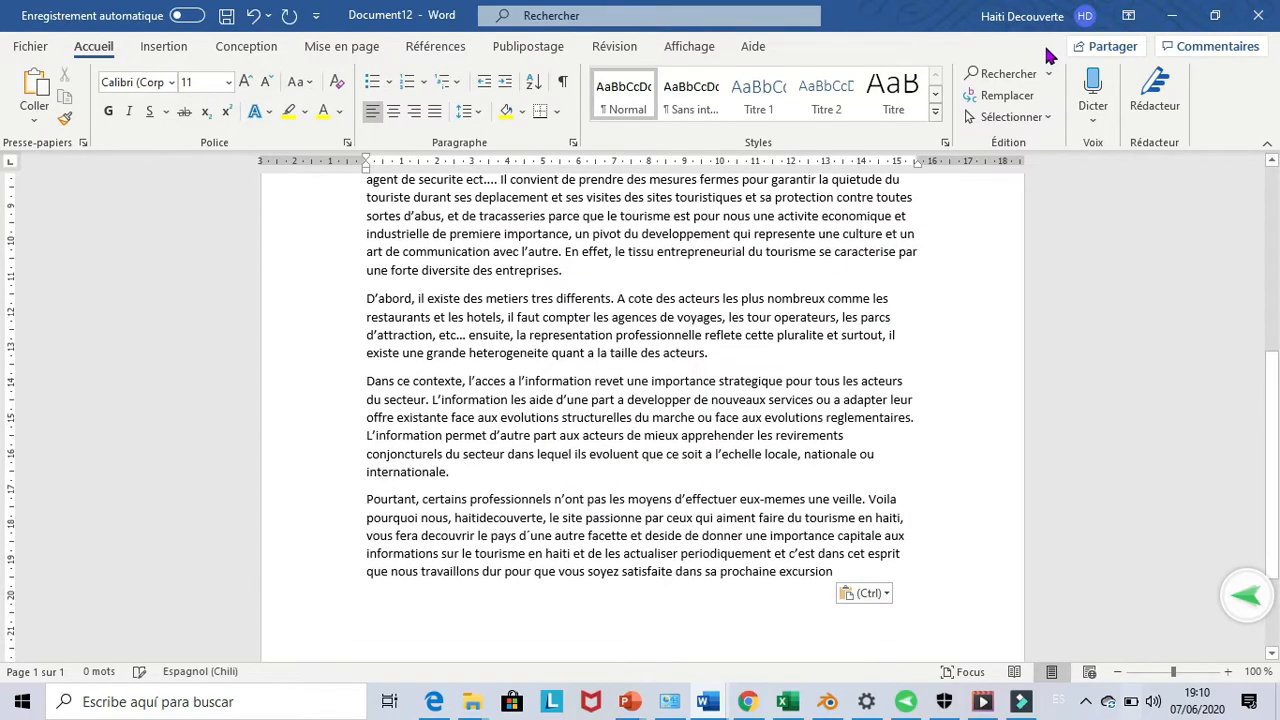
left_click(1275, 222)
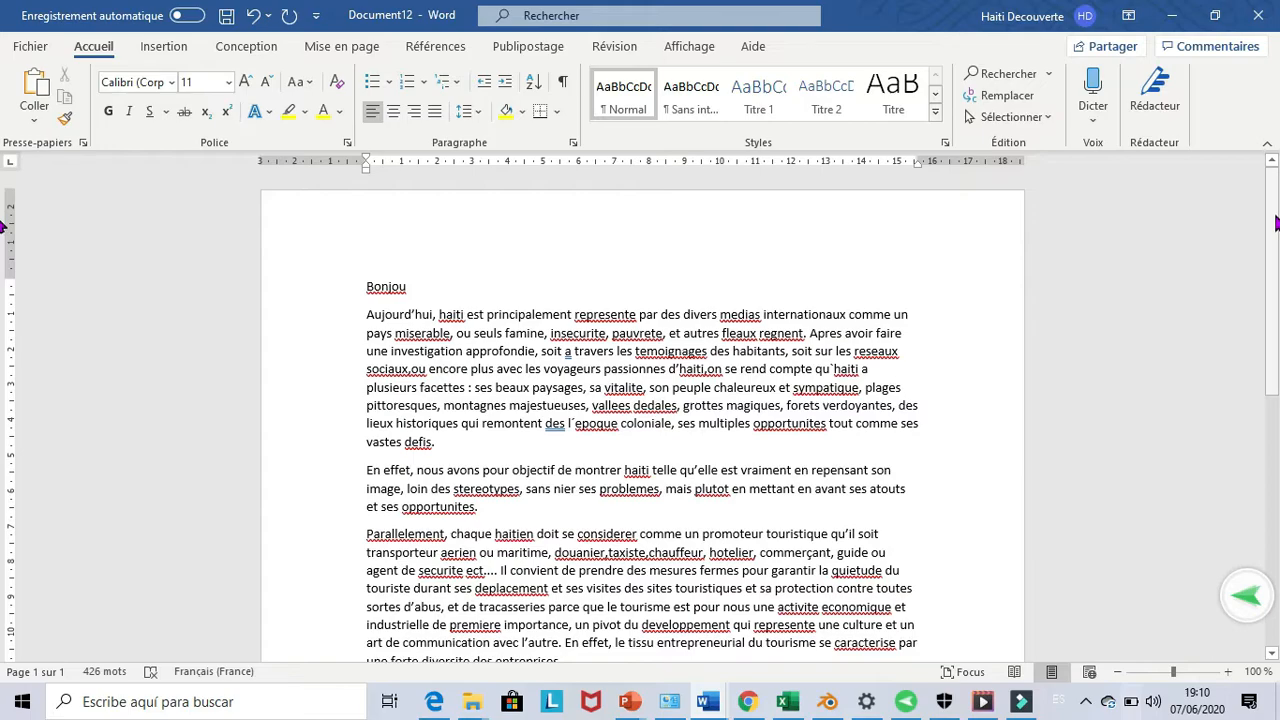
Step: Format the entire text in Times New Roman at font size 12
key("ctrl+a")
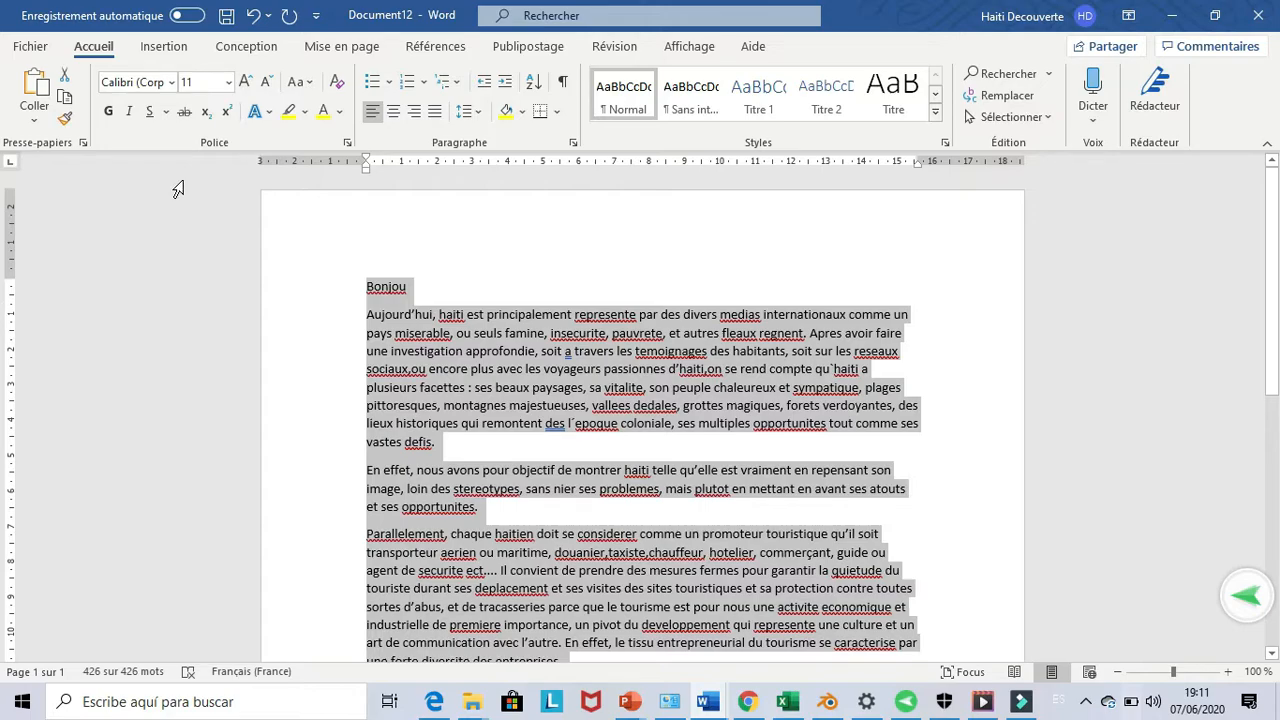
left_click(127, 85)
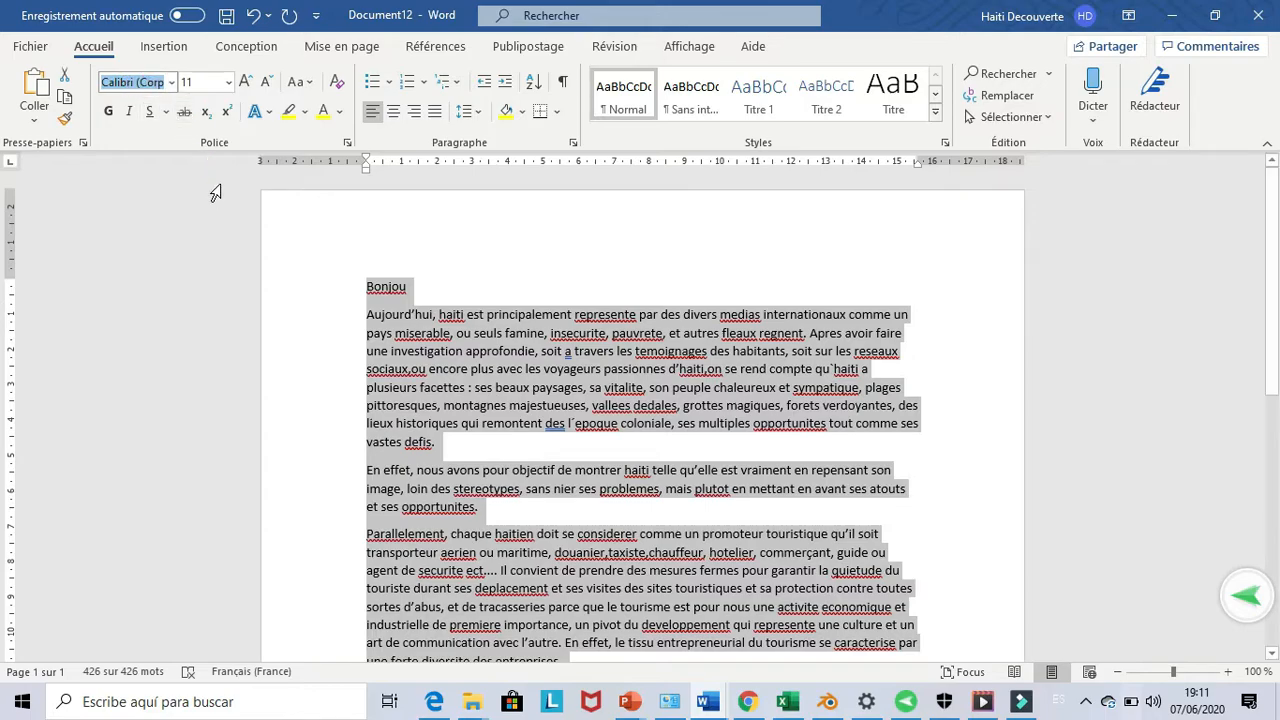
left_click(172, 84)
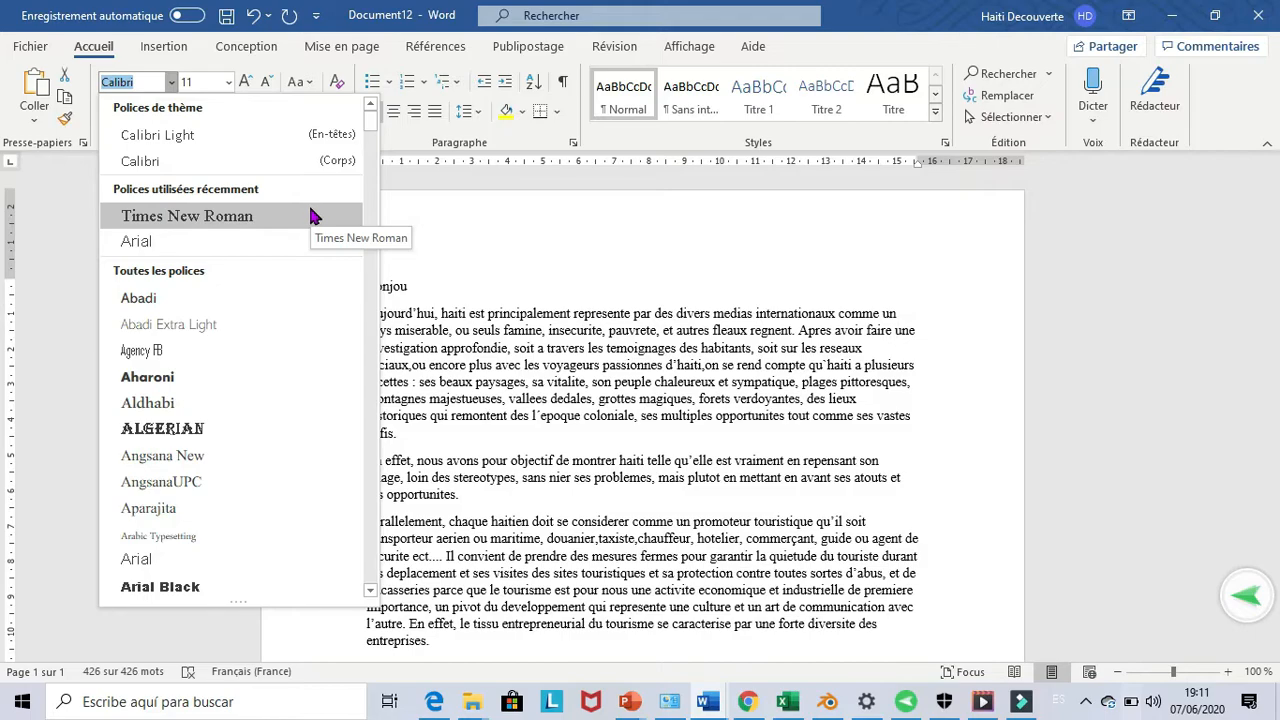
left_click(310, 216)
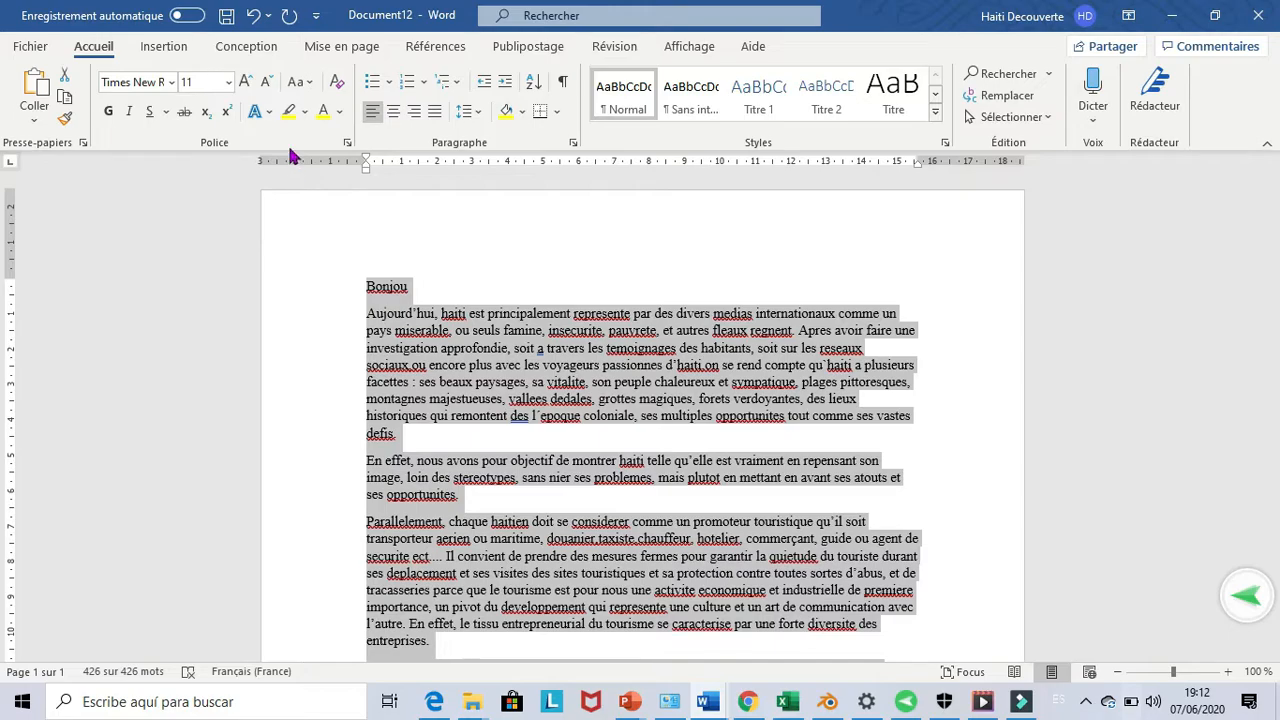
left_click(228, 82)
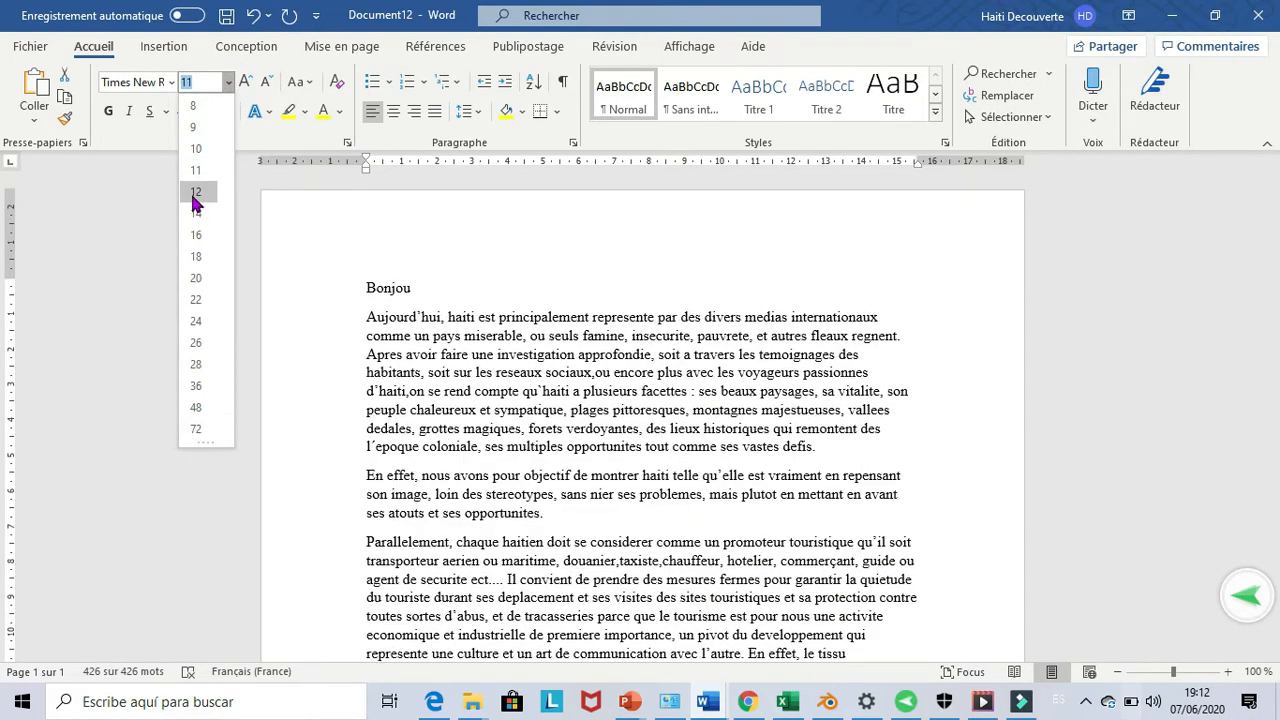
left_click(195, 193)
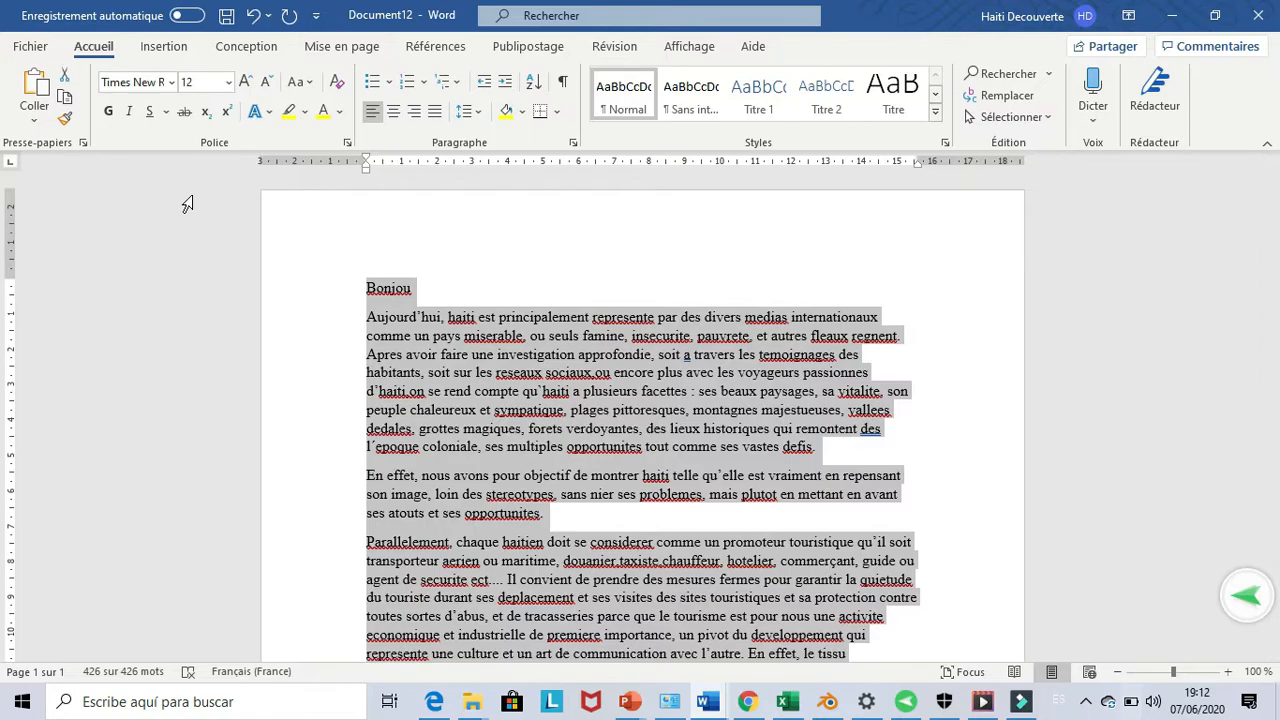
Step: Turn bold on and off for the whole text and apply italic to it
left_click(110, 117)
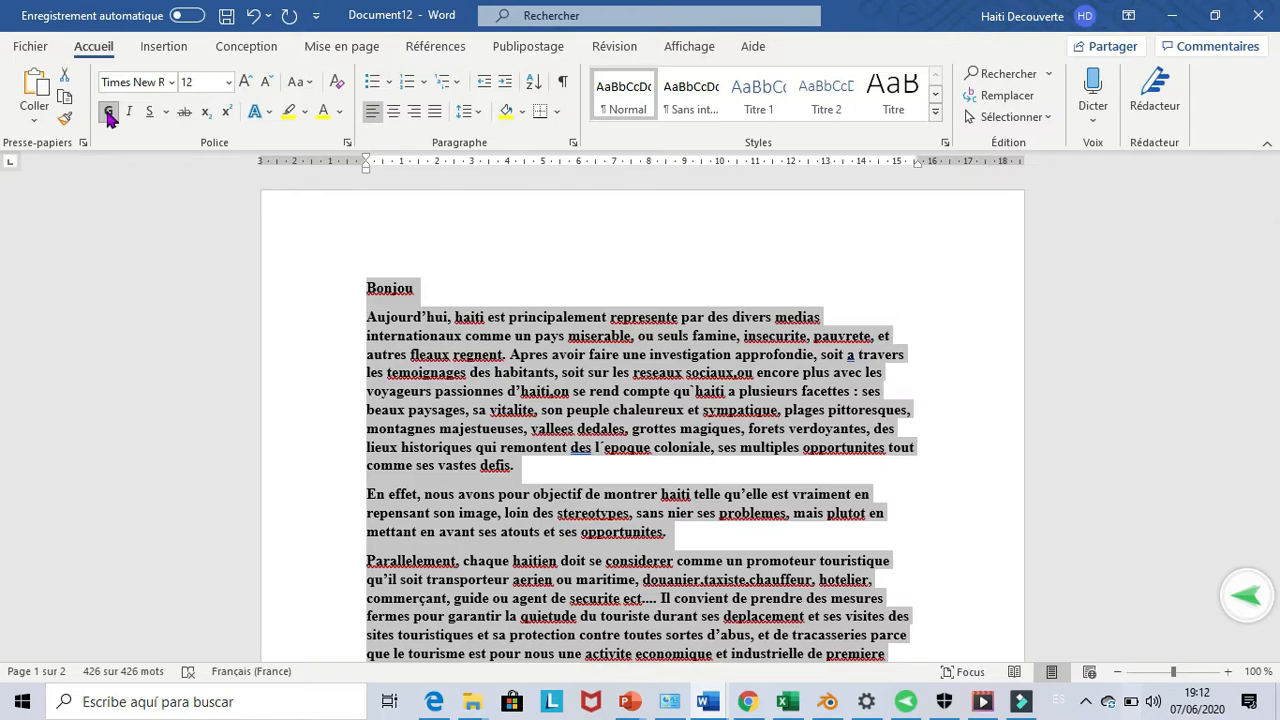
left_click(108, 117)
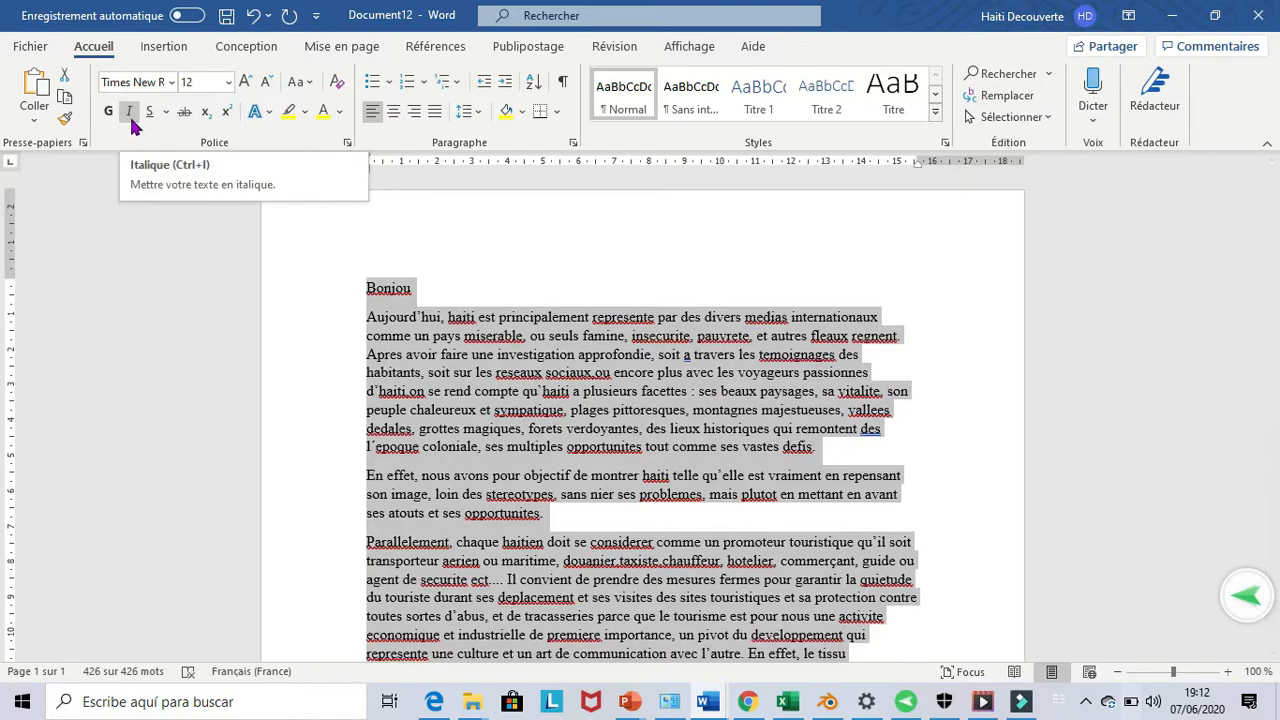
left_click(128, 120)
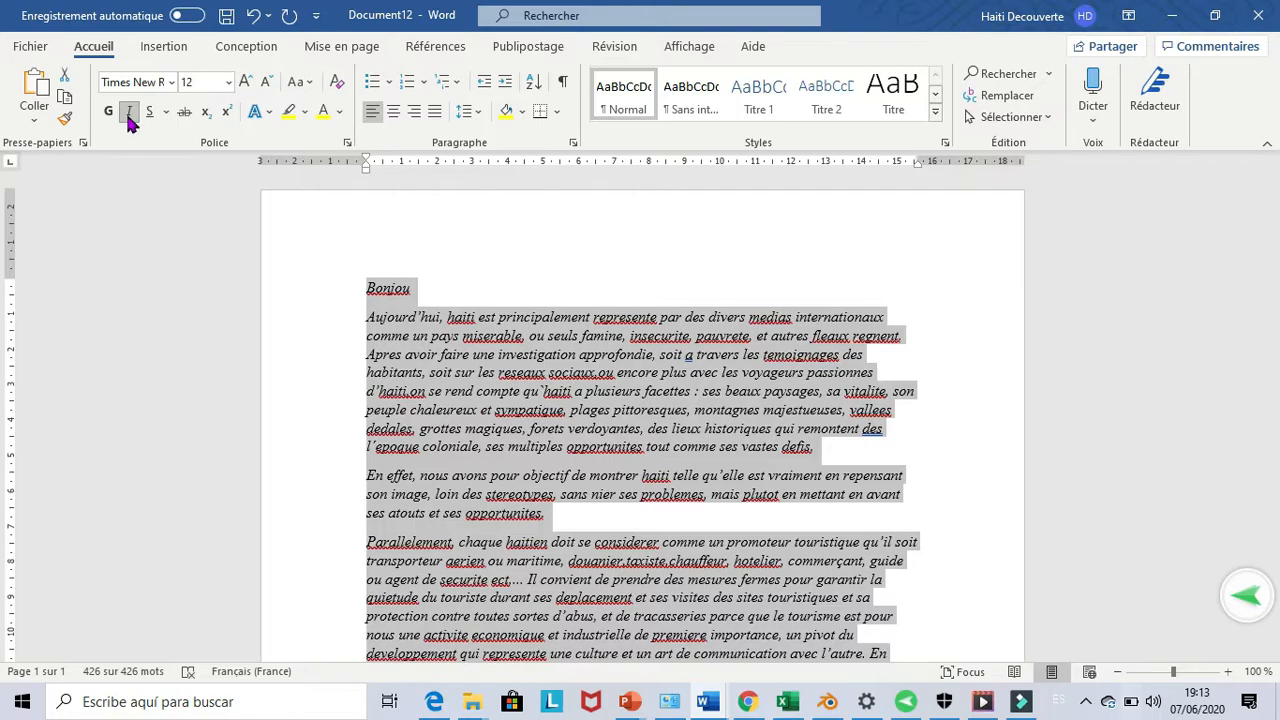
Step: Enter a custom font size of 50 for the whole text and change it to 14
left_click(229, 86)
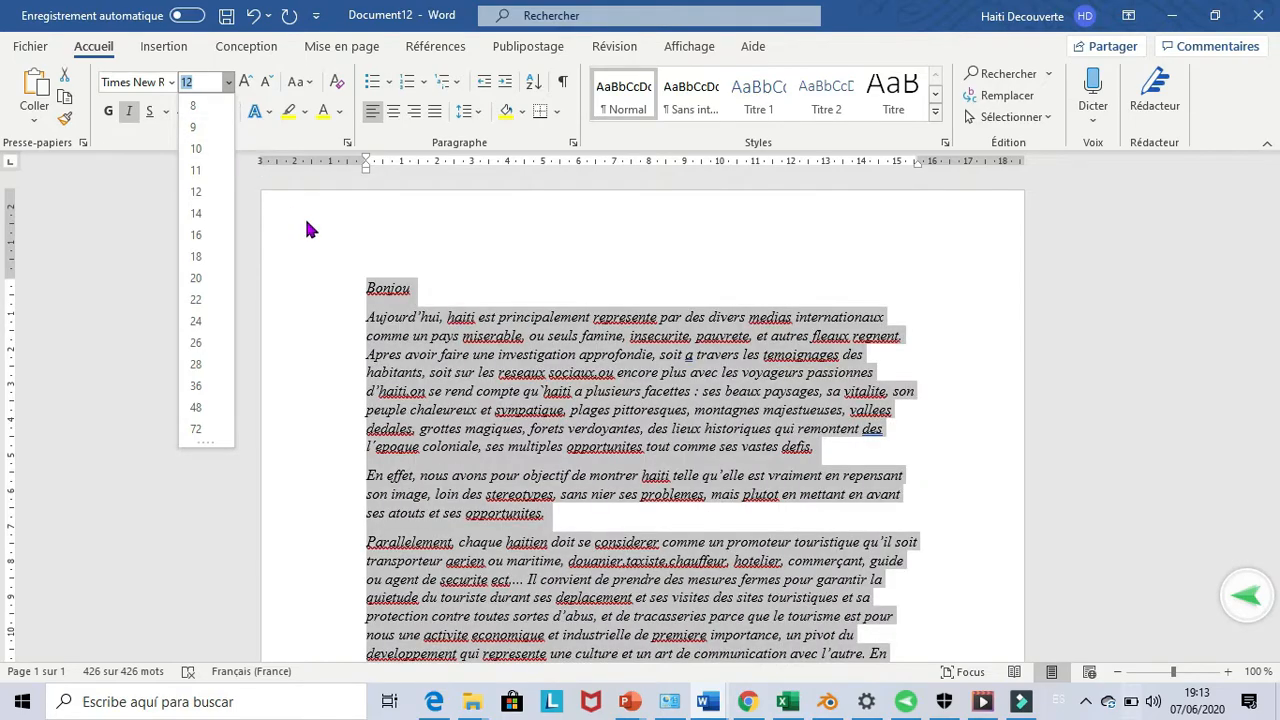
left_click(307, 229)
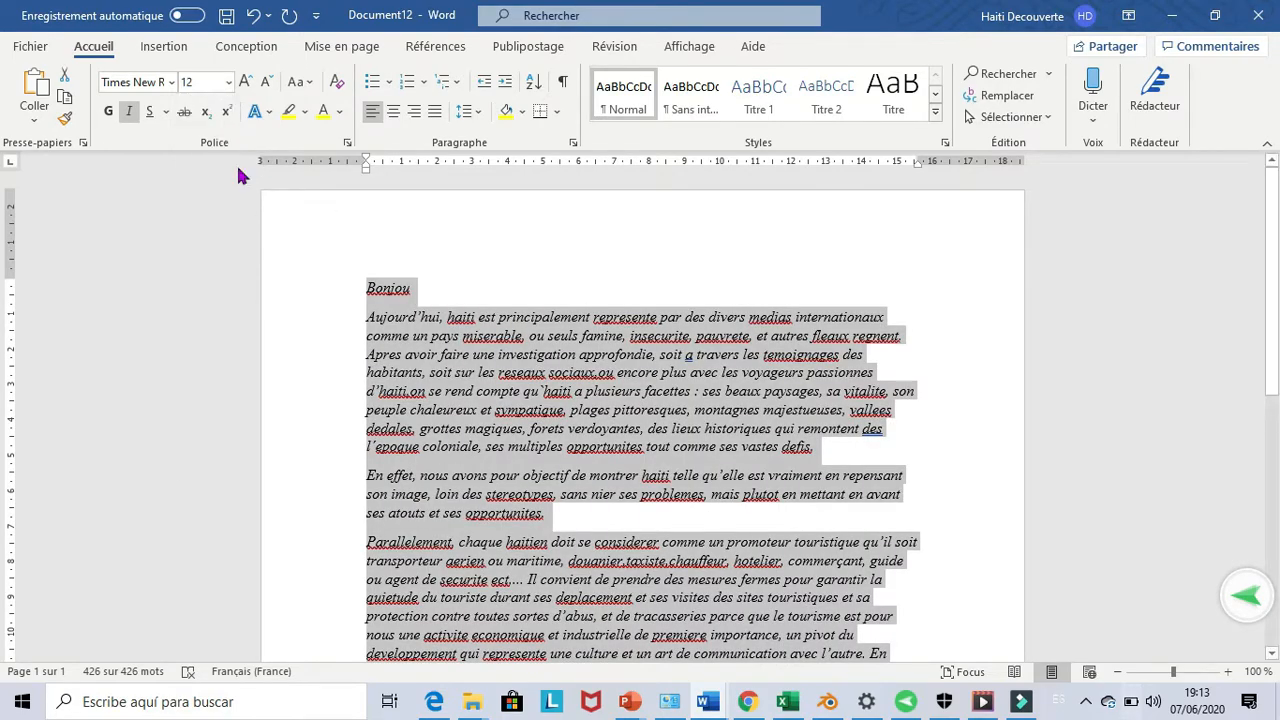
left_click(203, 79)
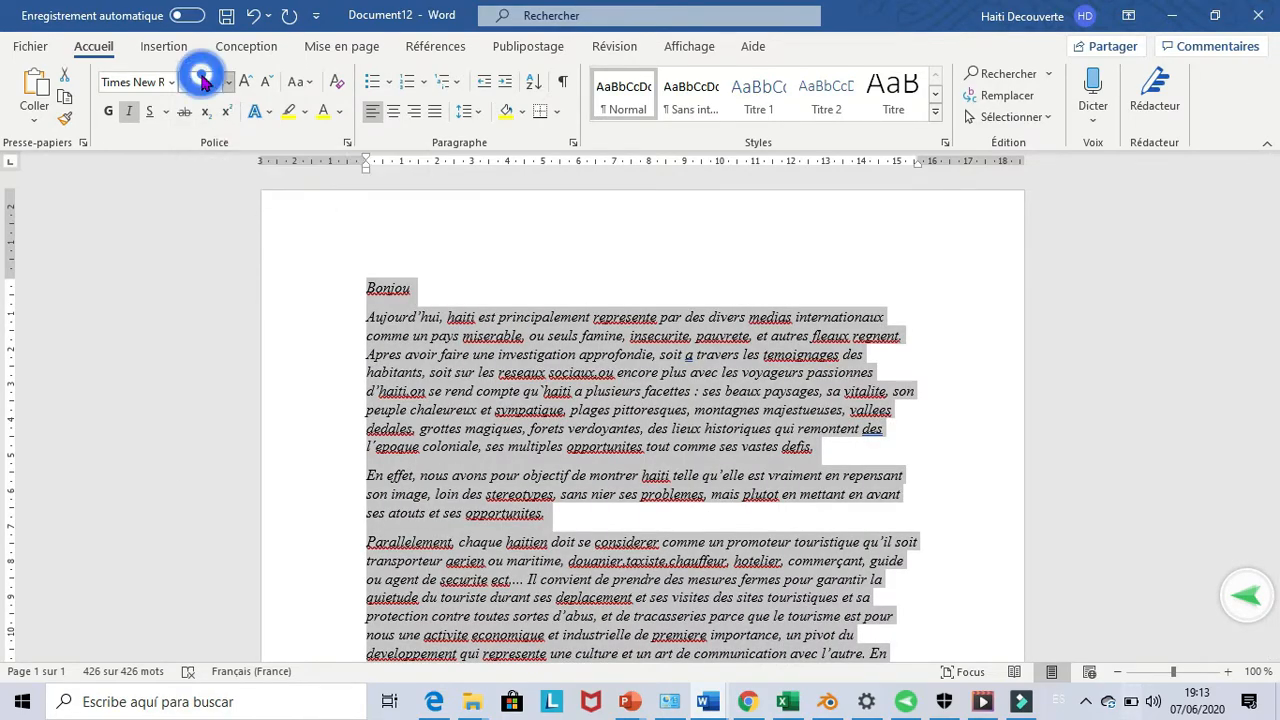
left_click(190, 86)
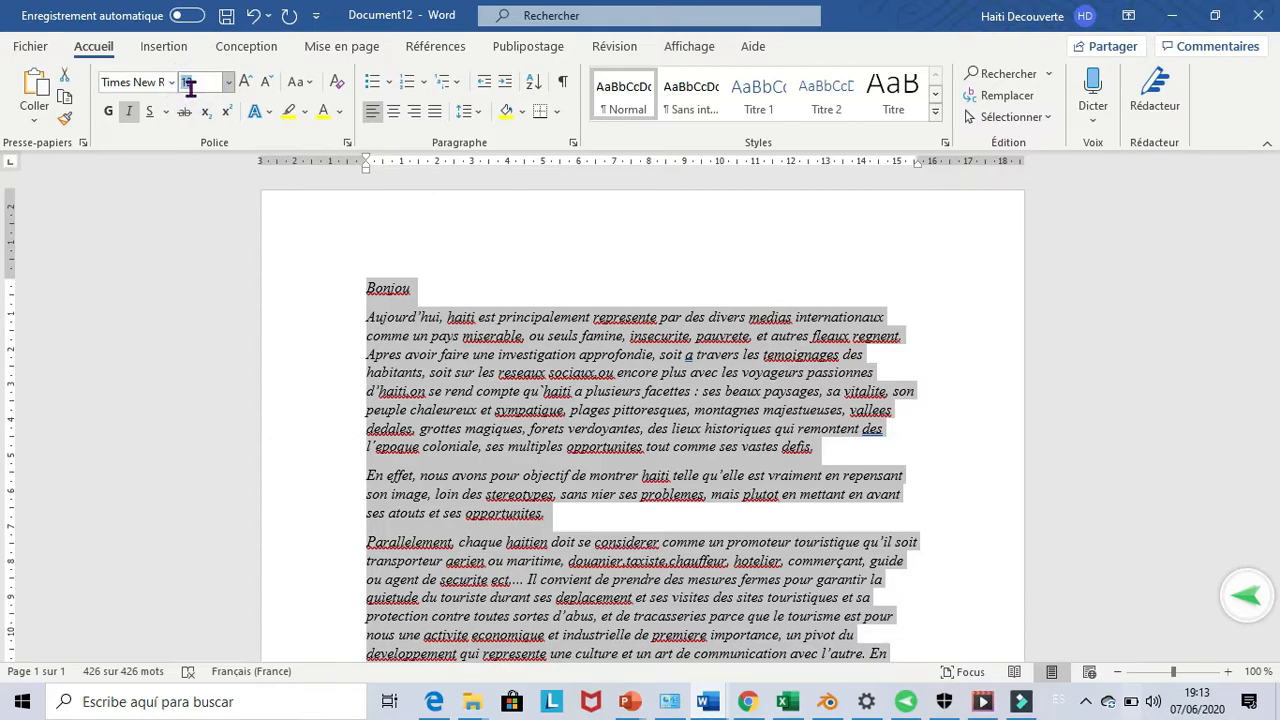
key("BackSpace")
type("50")
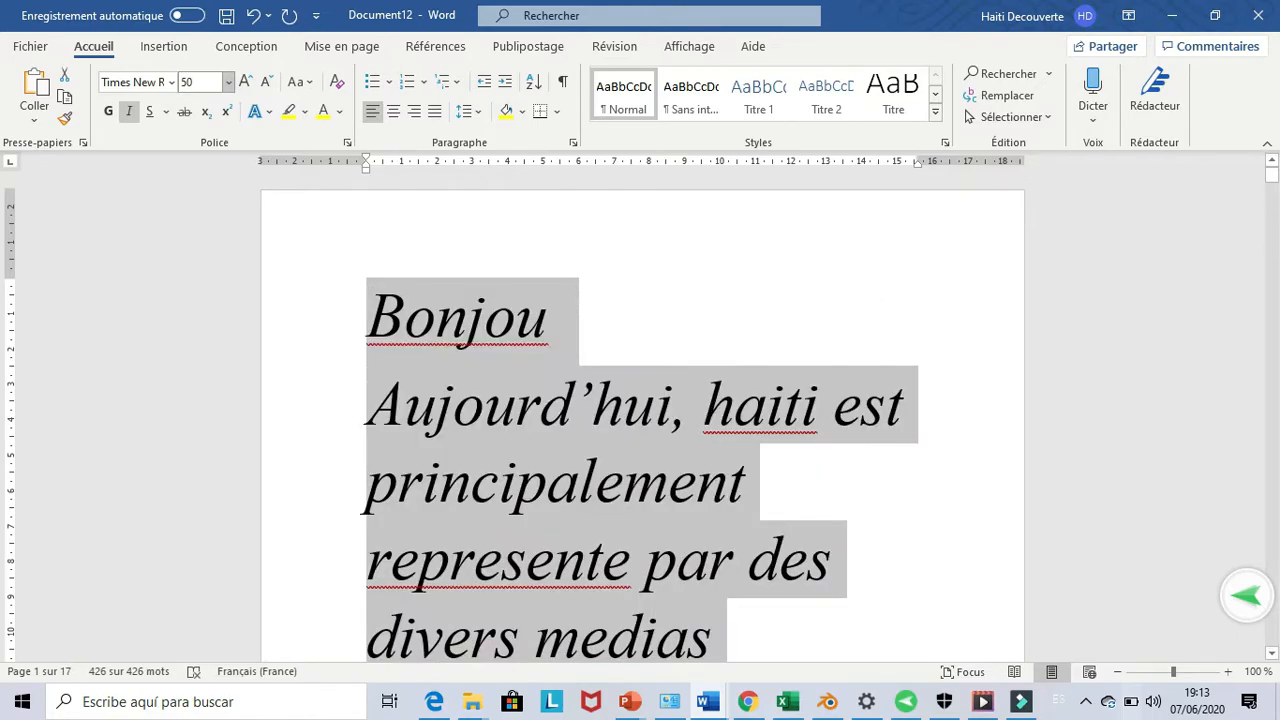
left_click(201, 86)
type("14")
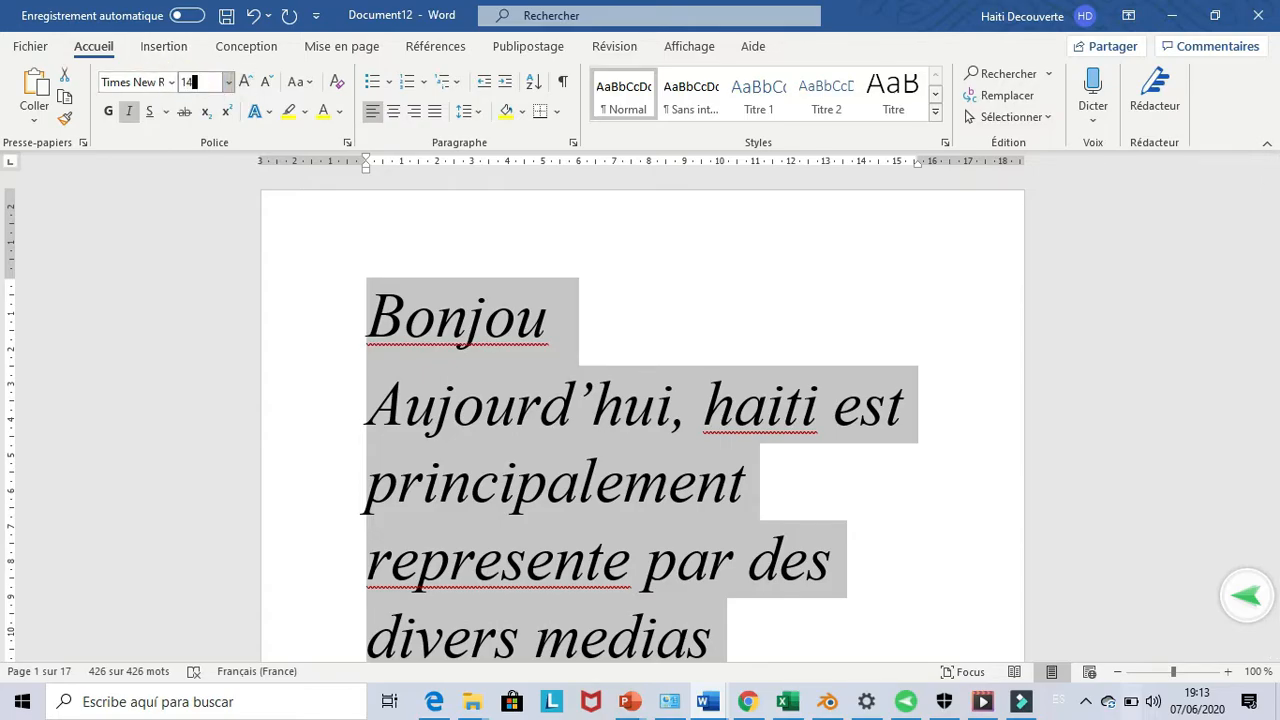
key("Return")
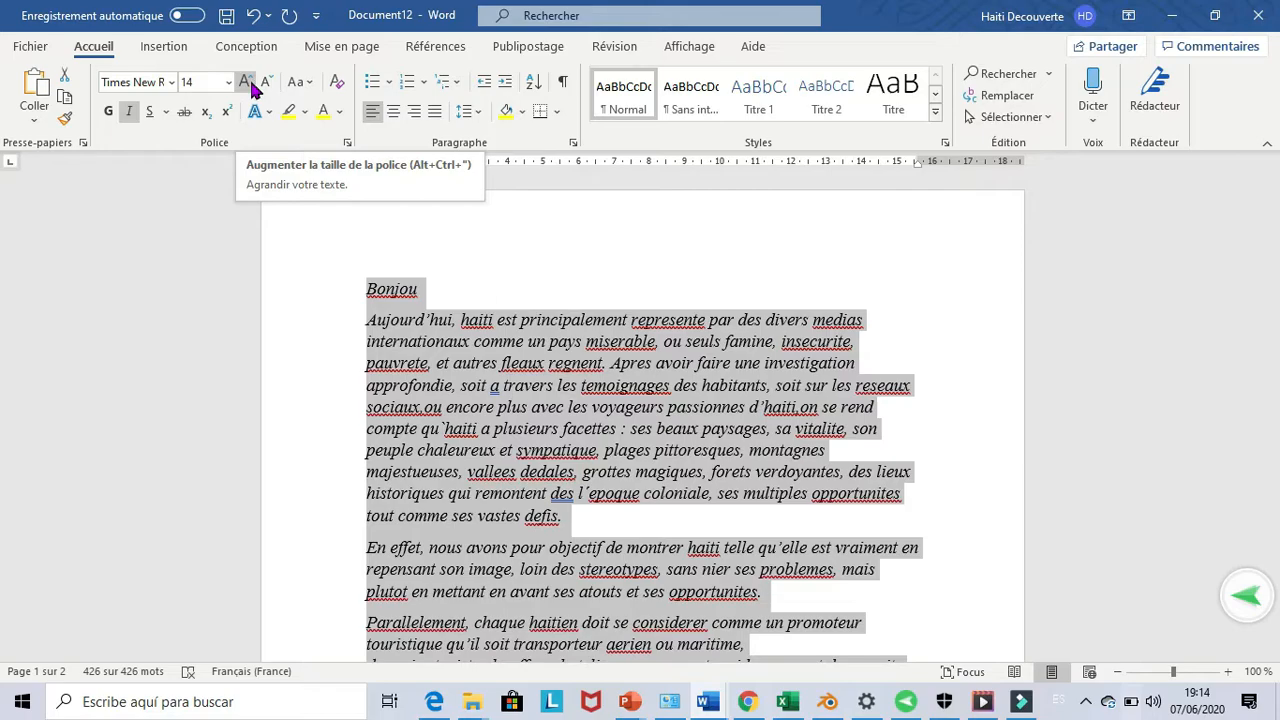
Step: Enlarge the whole text in increments up to size 22 and shrink it in increments down to size 12
left_click(246, 82)
left_click(246, 82)
left_click(246, 82)
left_click(246, 82)
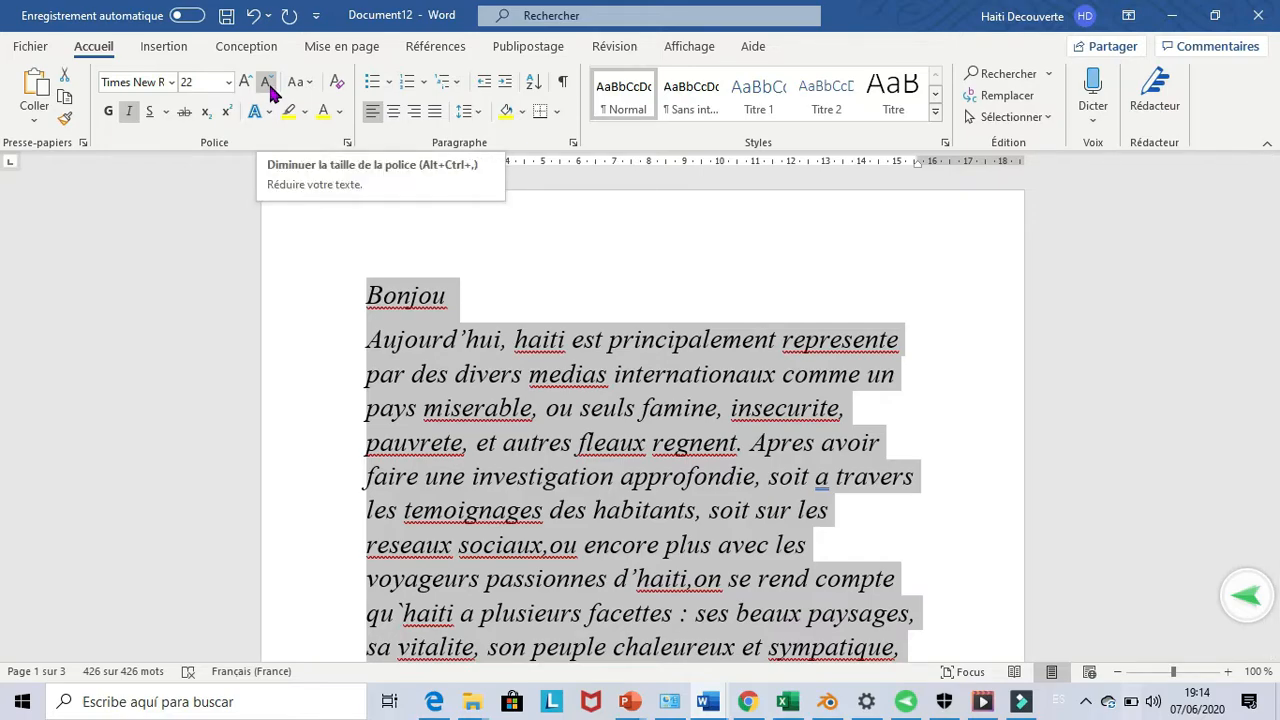
left_click(269, 88)
left_click(269, 88)
left_click(269, 88)
left_click(269, 88)
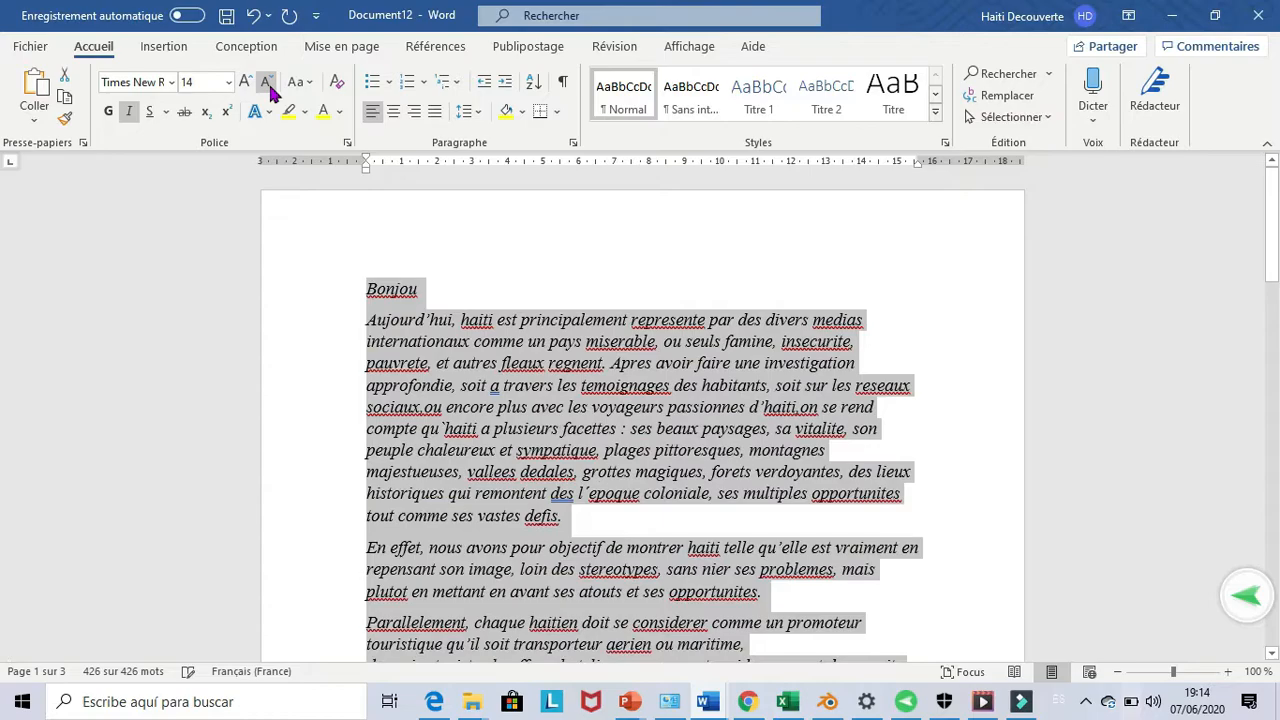
left_click(269, 88)
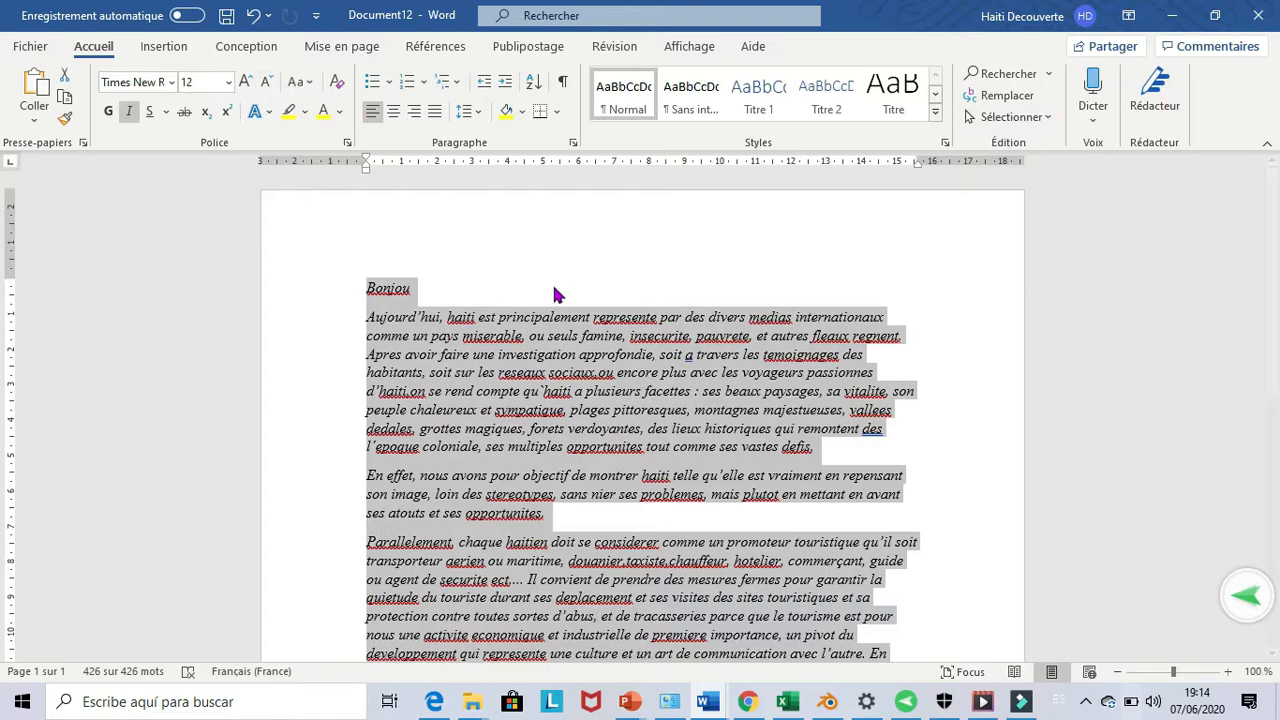
Step: Make the opening line "Bonjou" bold and toggle its italic off and back on
left_click(652, 244)
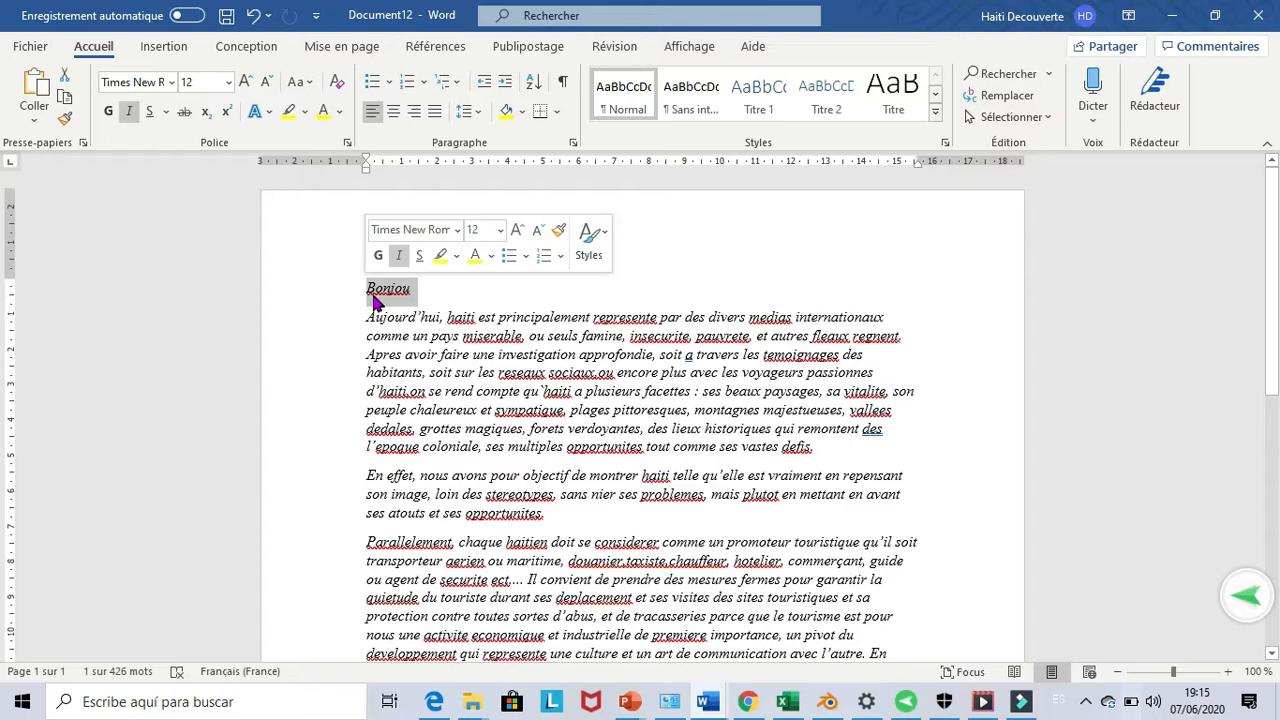
left_click(110, 116)
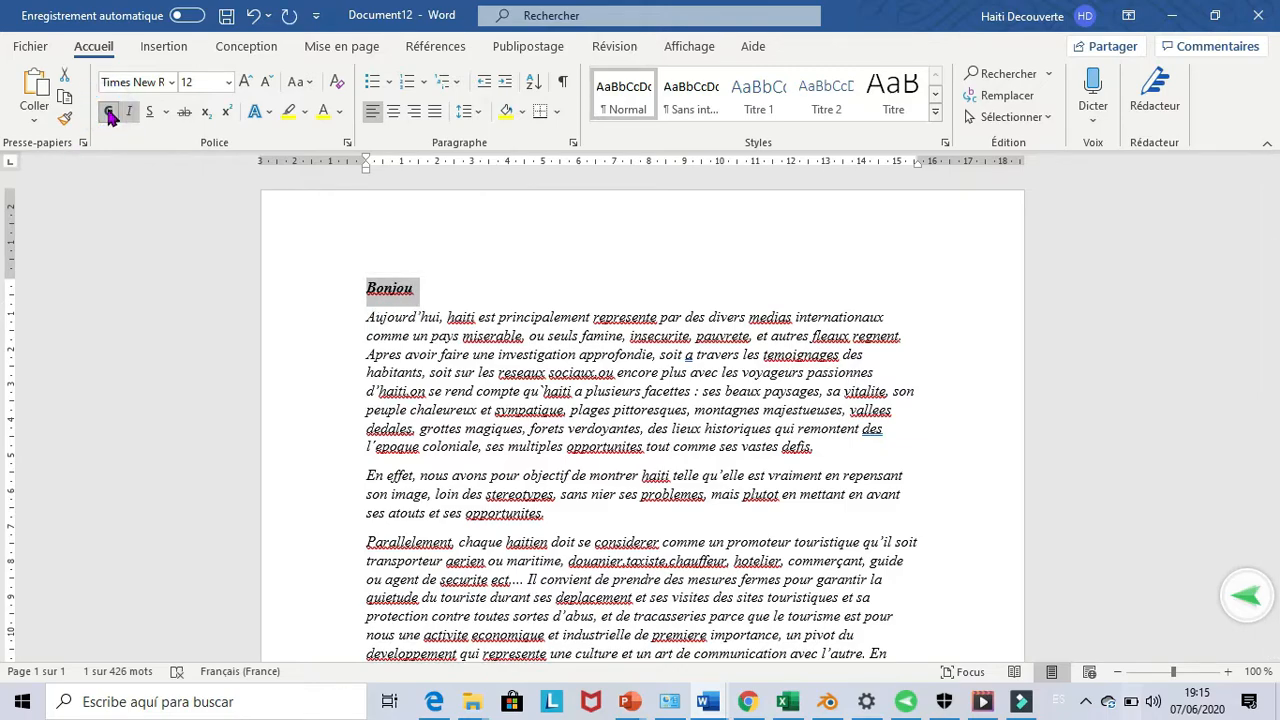
left_click(130, 110)
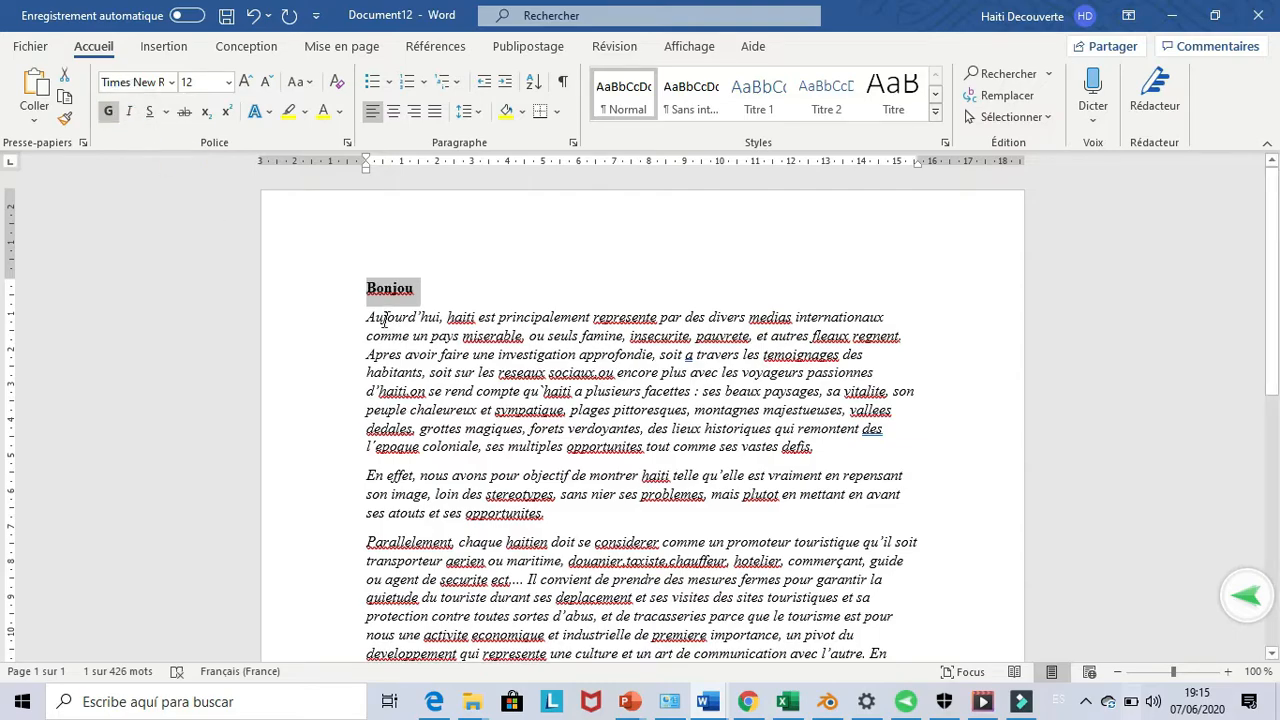
left_click(131, 113)
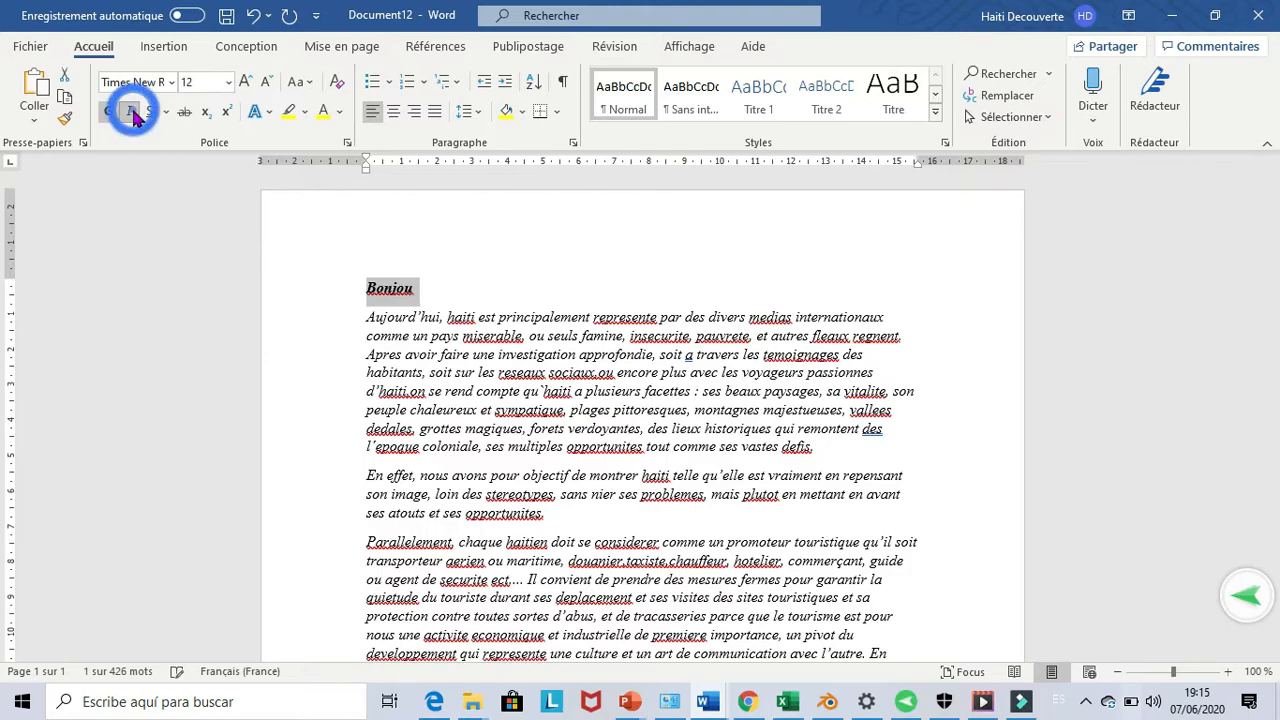
Step: Remove italic from all the body paragraphs below the "Bonjou" line
left_click(374, 318)
left_click_drag(356, 319, 790, 655)
left_click(126, 113)
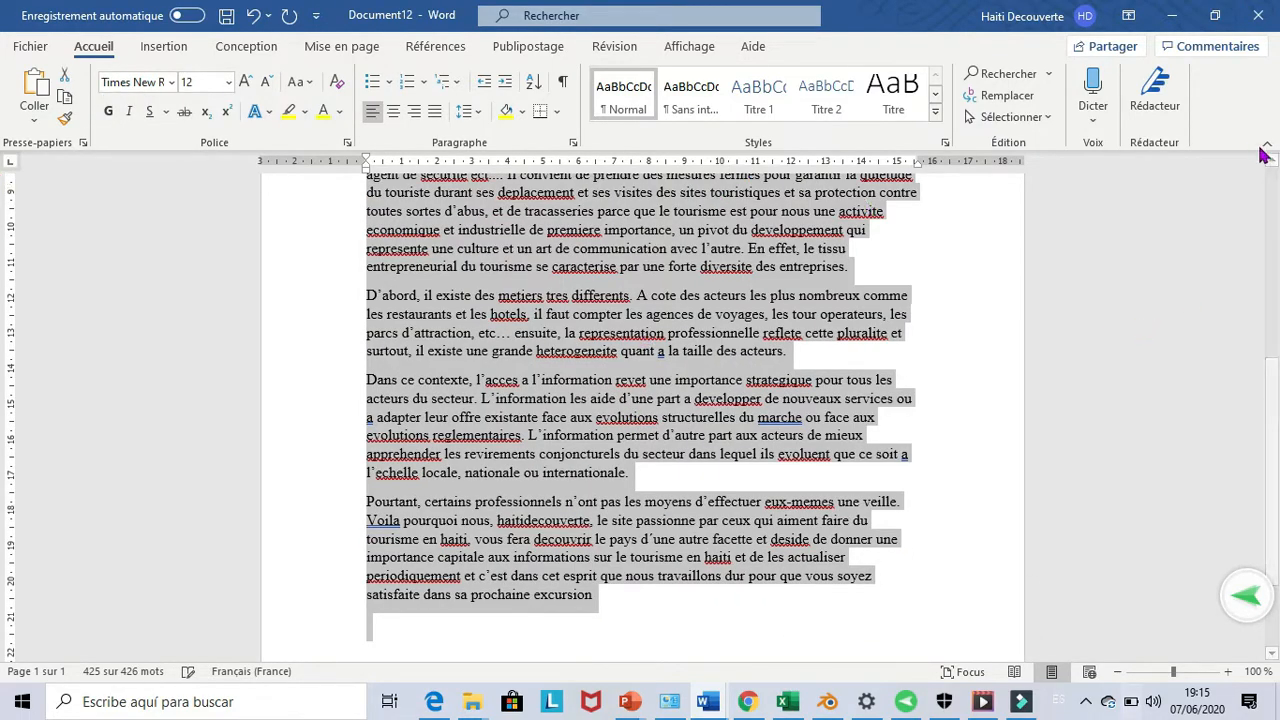
left_click(1276, 190)
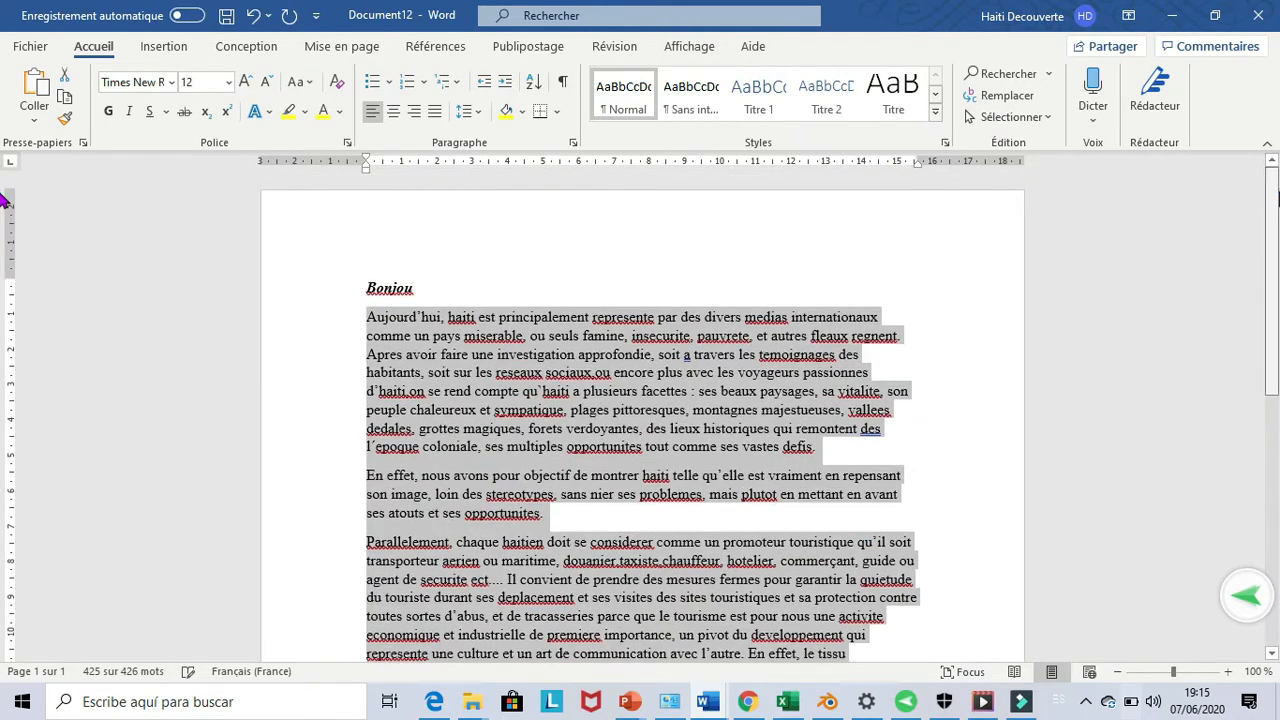
left_click(716, 206)
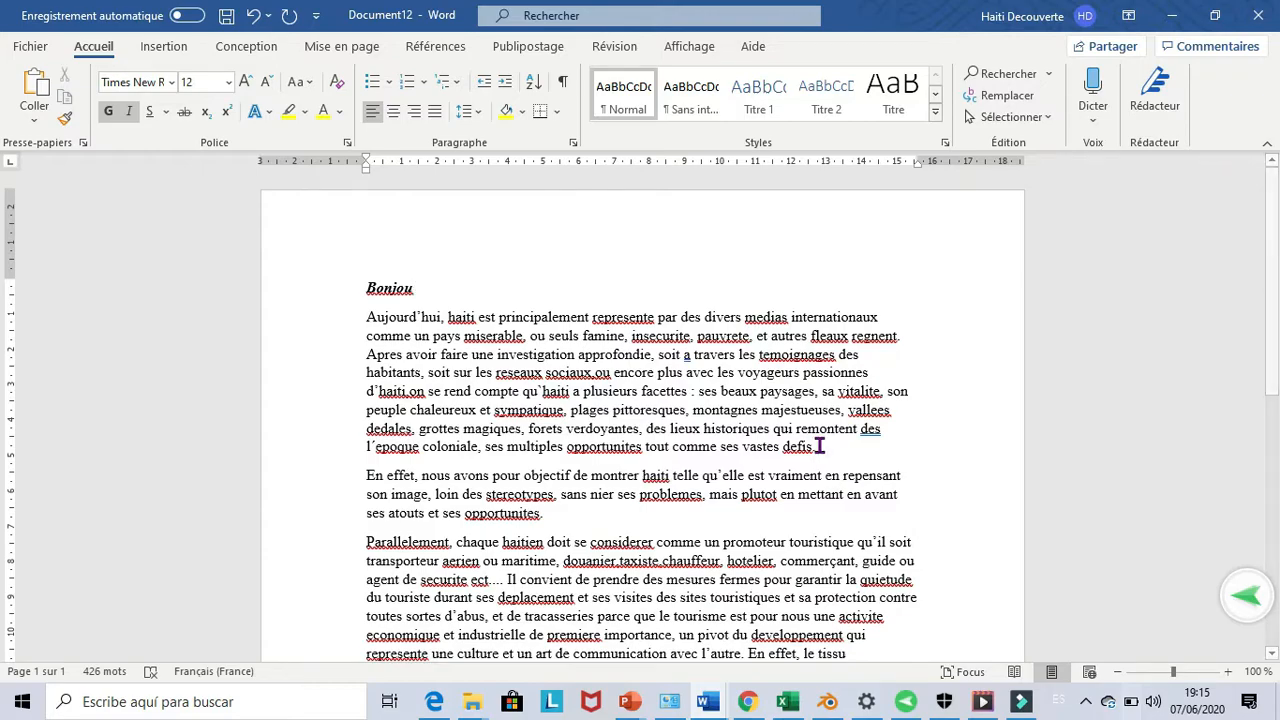
Step: Apply standard yellow paragraph shading to the first body paragraph, which begins with "Aujourd'hui"
left_click_drag(818, 446, 360, 318)
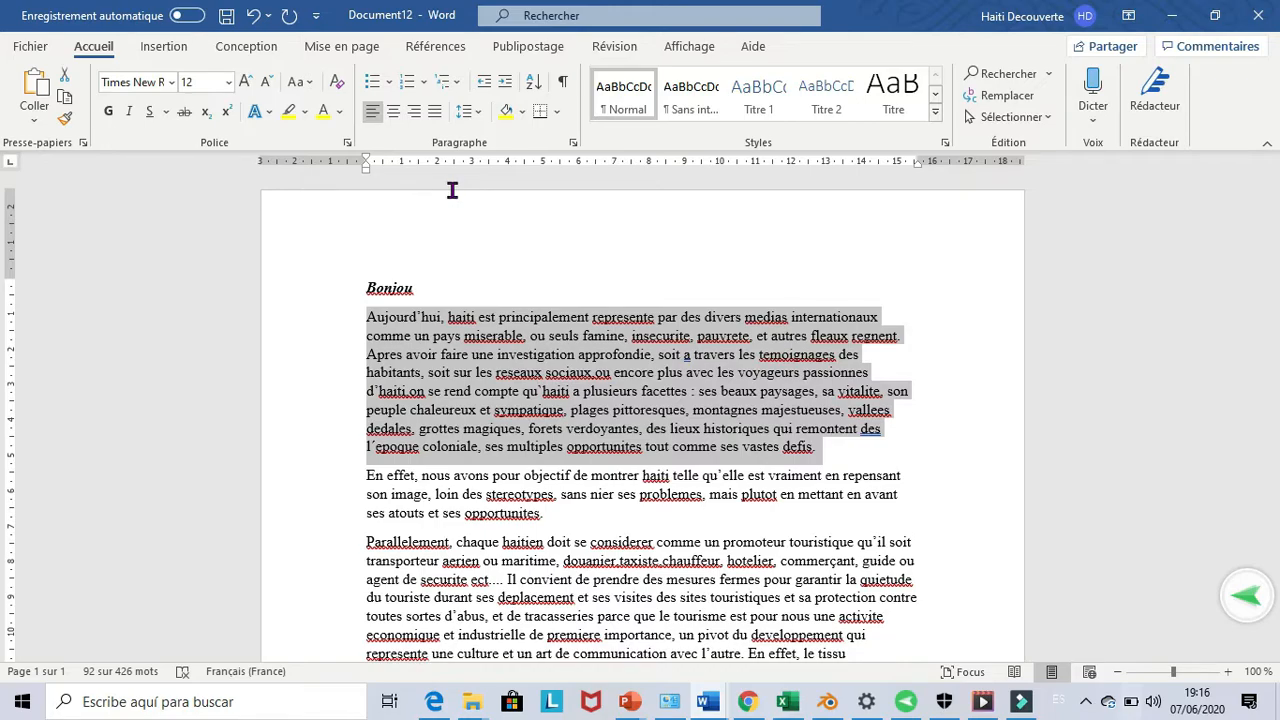
left_click(521, 111)
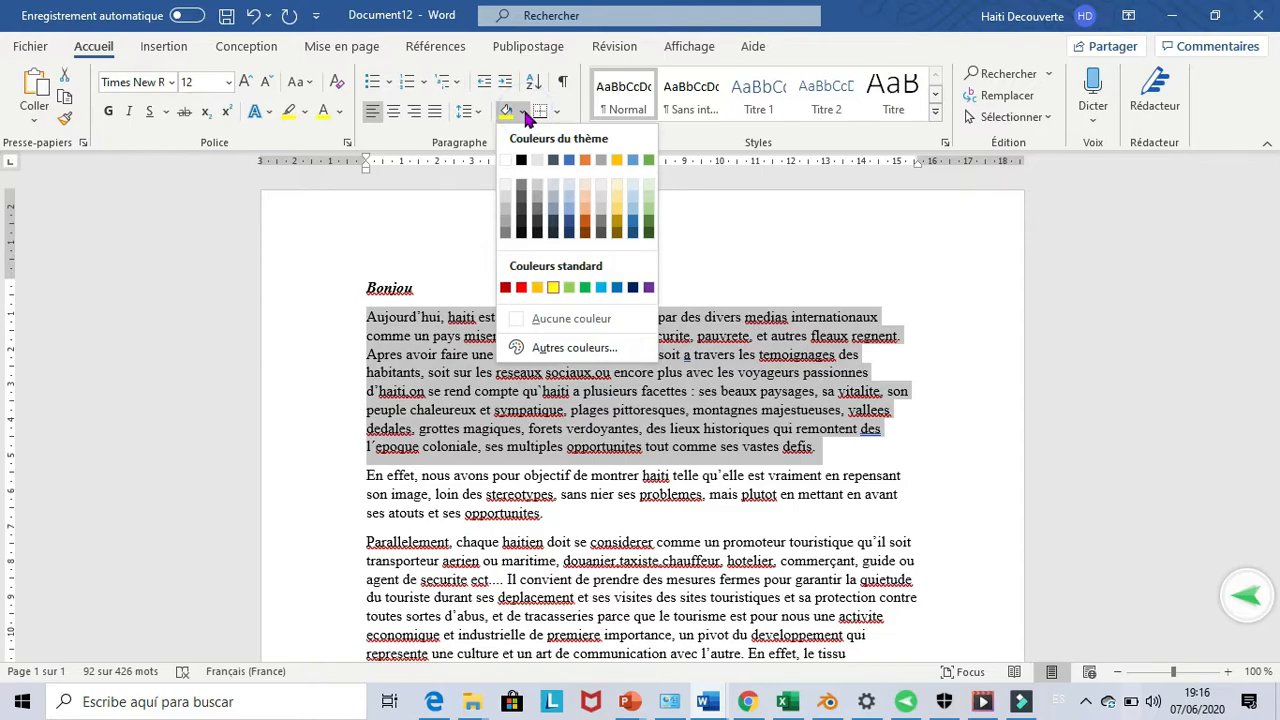
left_click(553, 288)
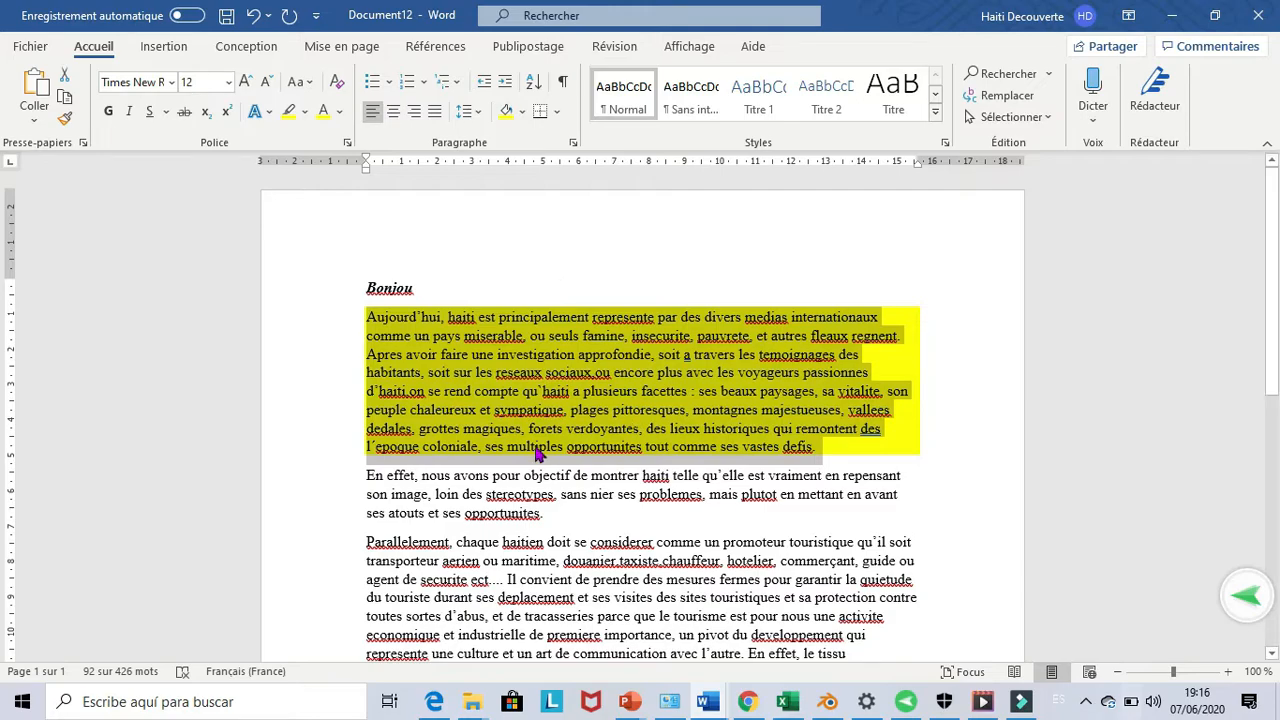
Step: Extend the yellow shading to the second body paragraph, which begins with "En effet", and clear the selection
left_click_drag(546, 514, 365, 445)
left_click_drag(353, 392, 324, 313)
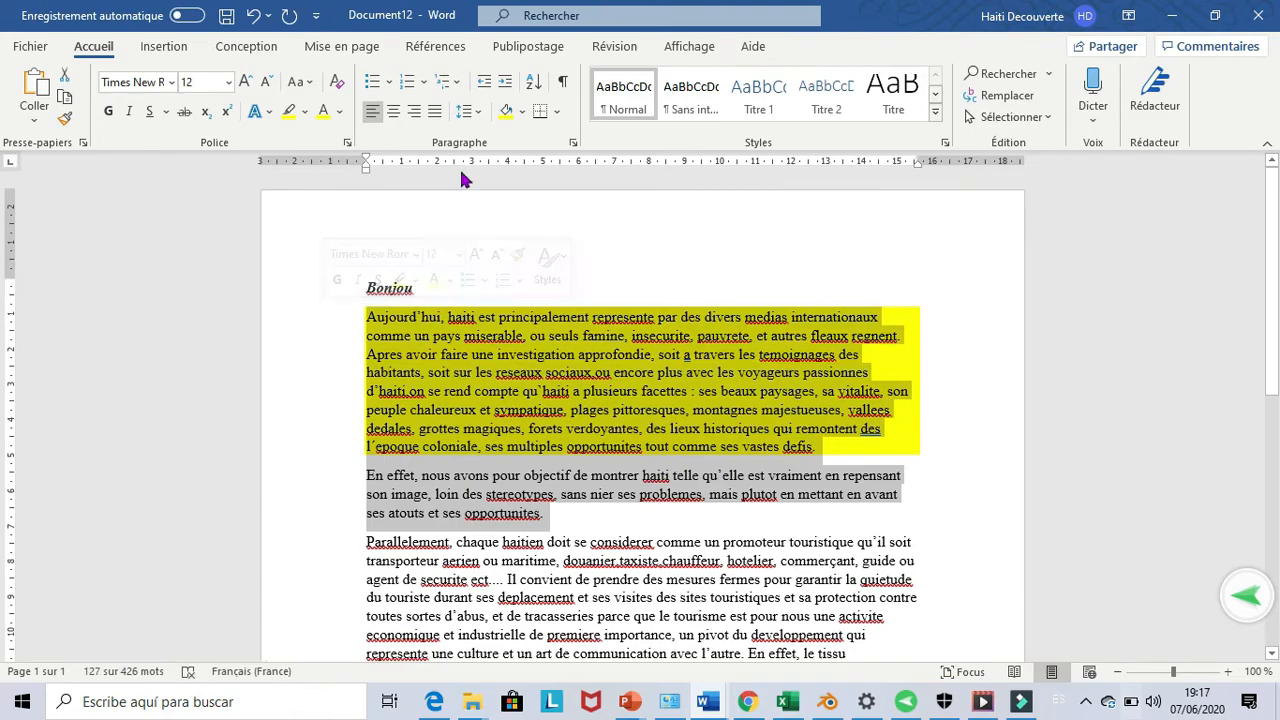
left_click(505, 111)
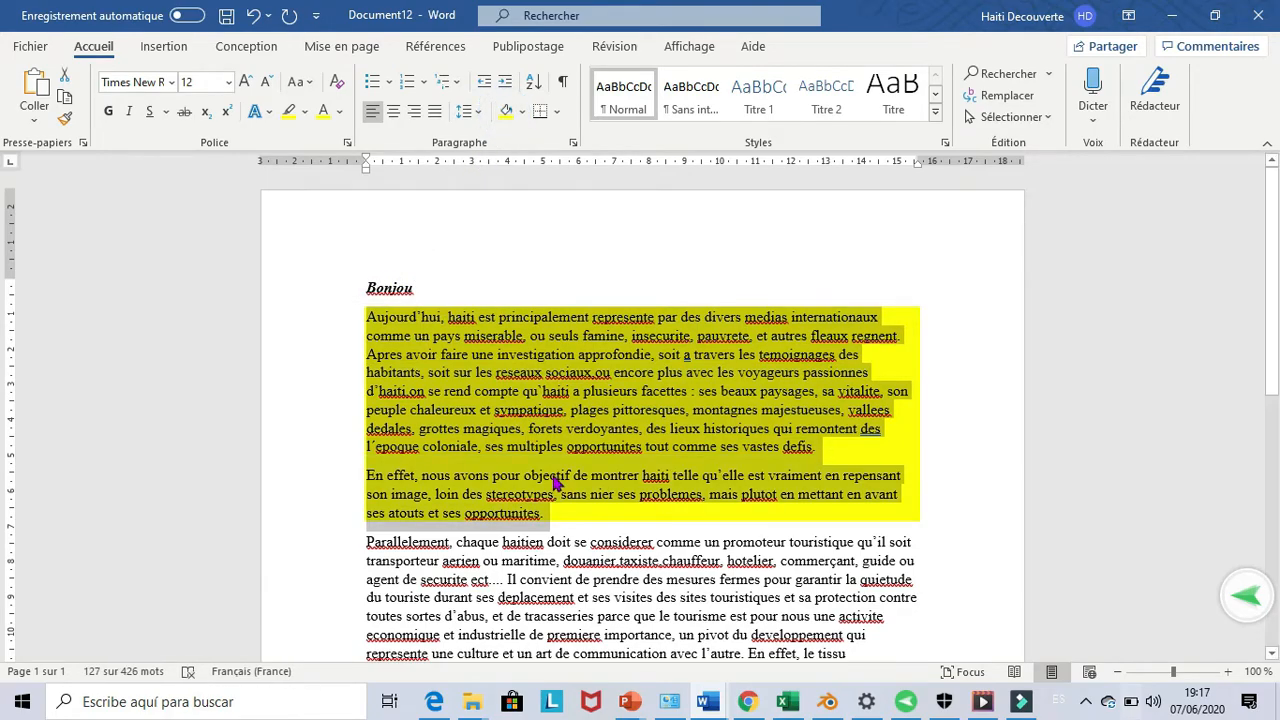
left_click(658, 243)
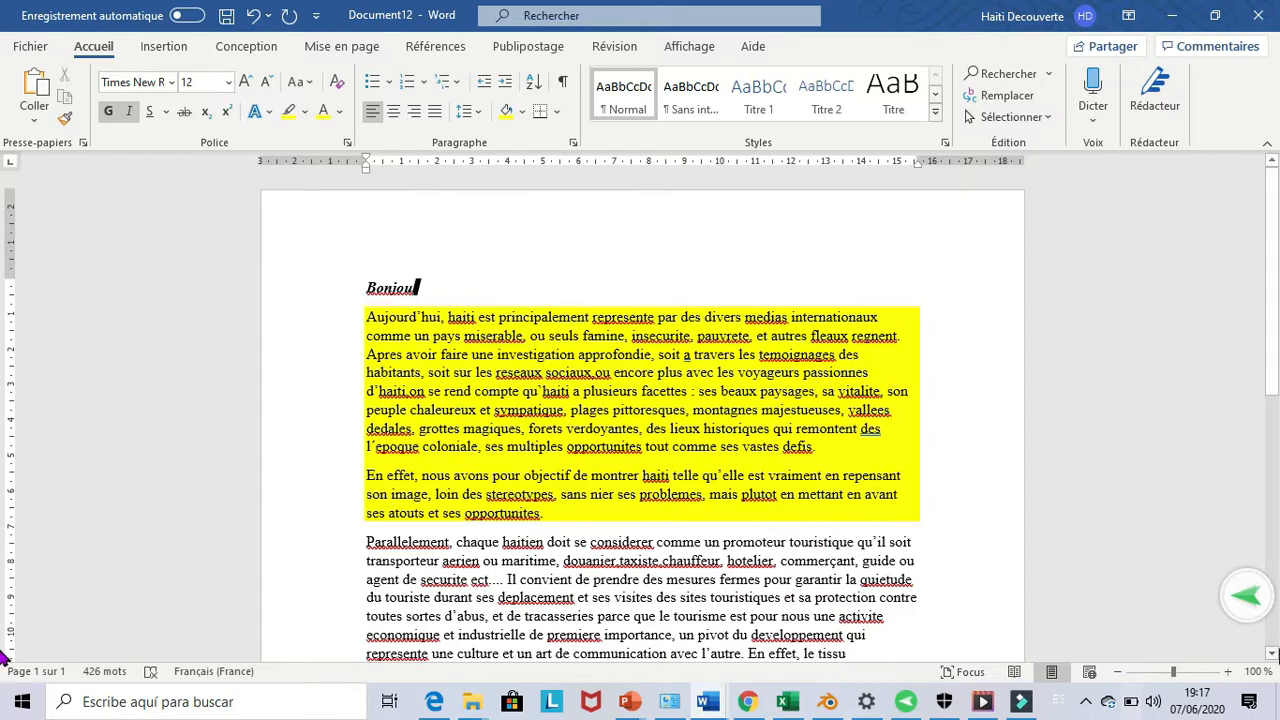
left_click(1273, 656)
left_click_drag(1273, 656, 1273, 656)
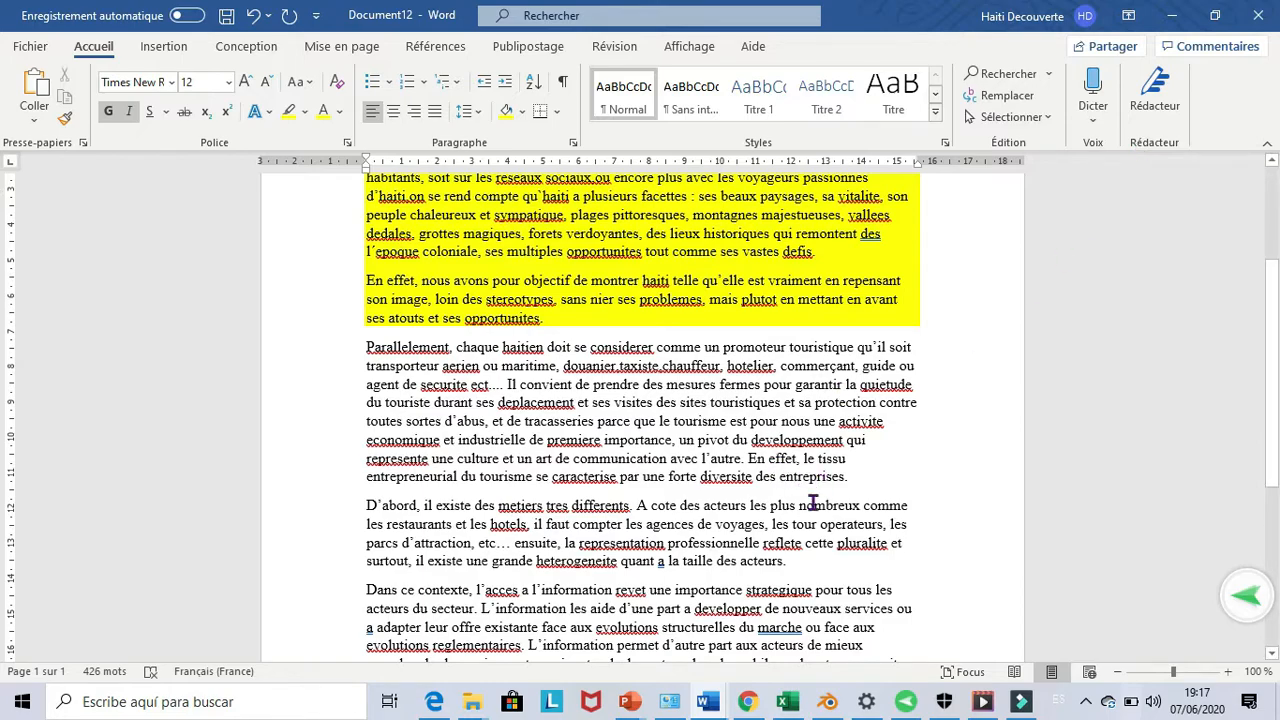
Step: Highlight the two paragraphs beginning with "Parallelement" and "D'abord" in violet (Violet)
left_click_drag(793, 565, 349, 356)
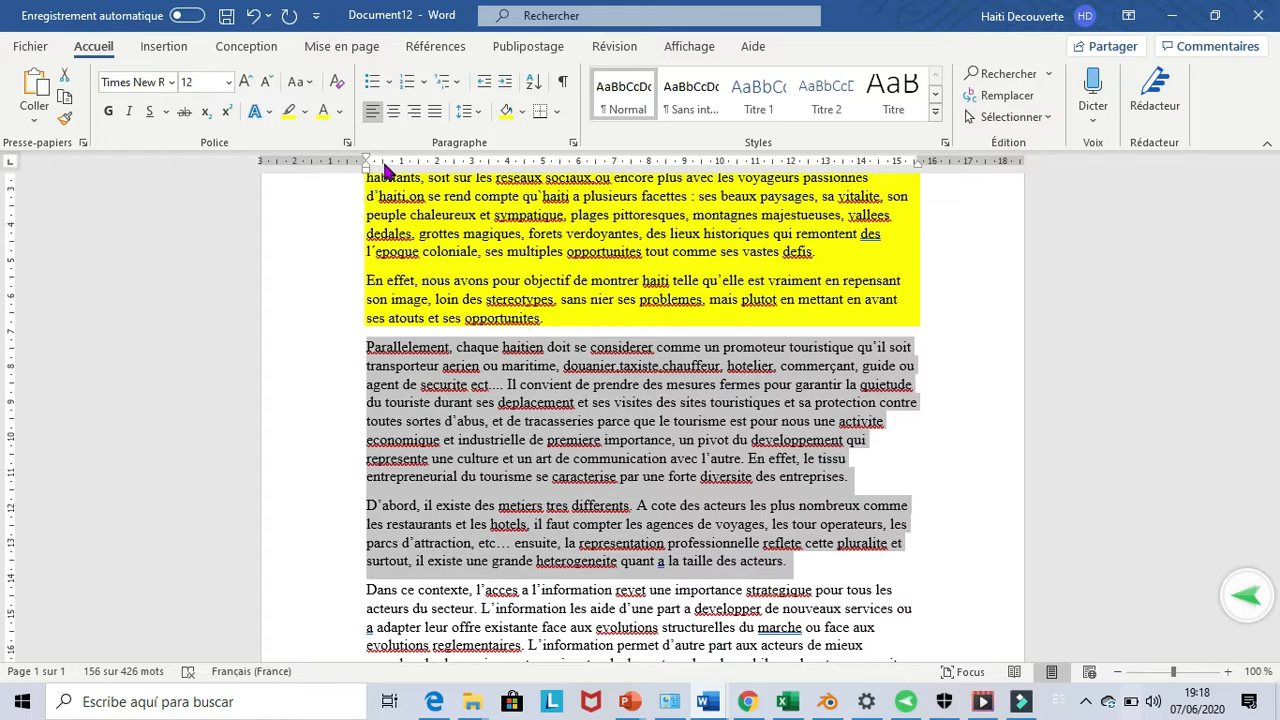
left_click(303, 113)
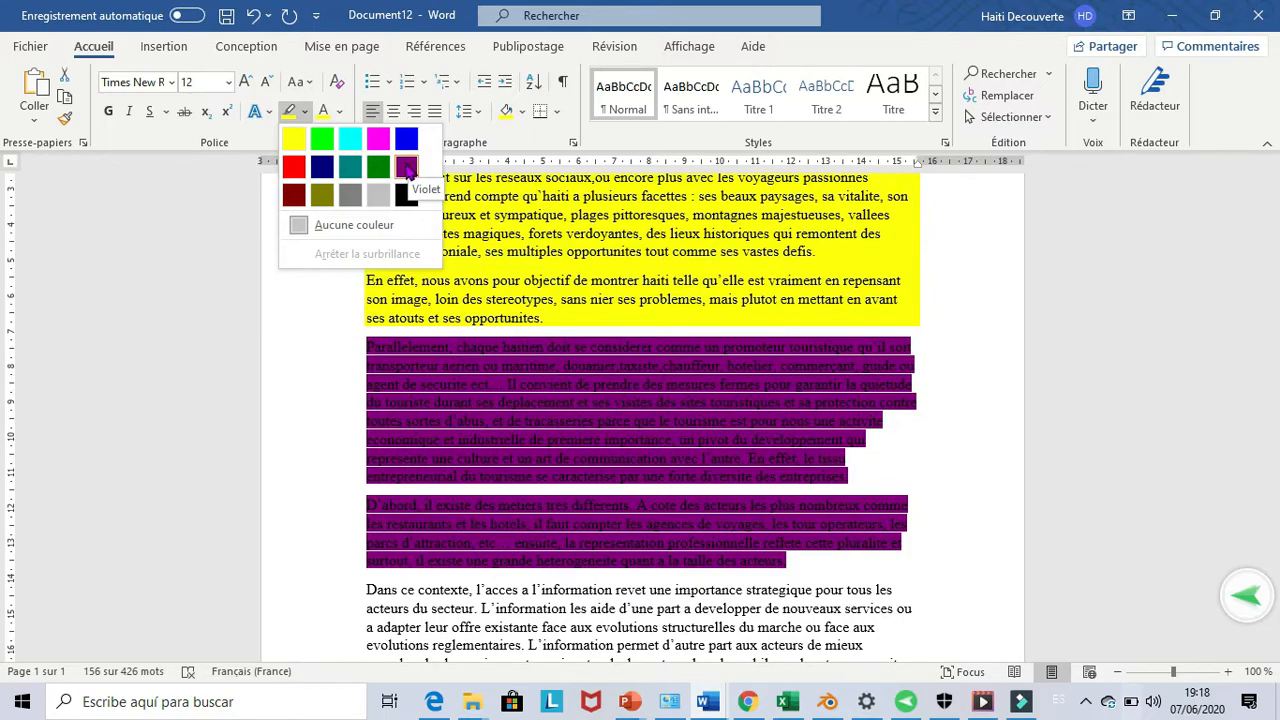
left_click(406, 166)
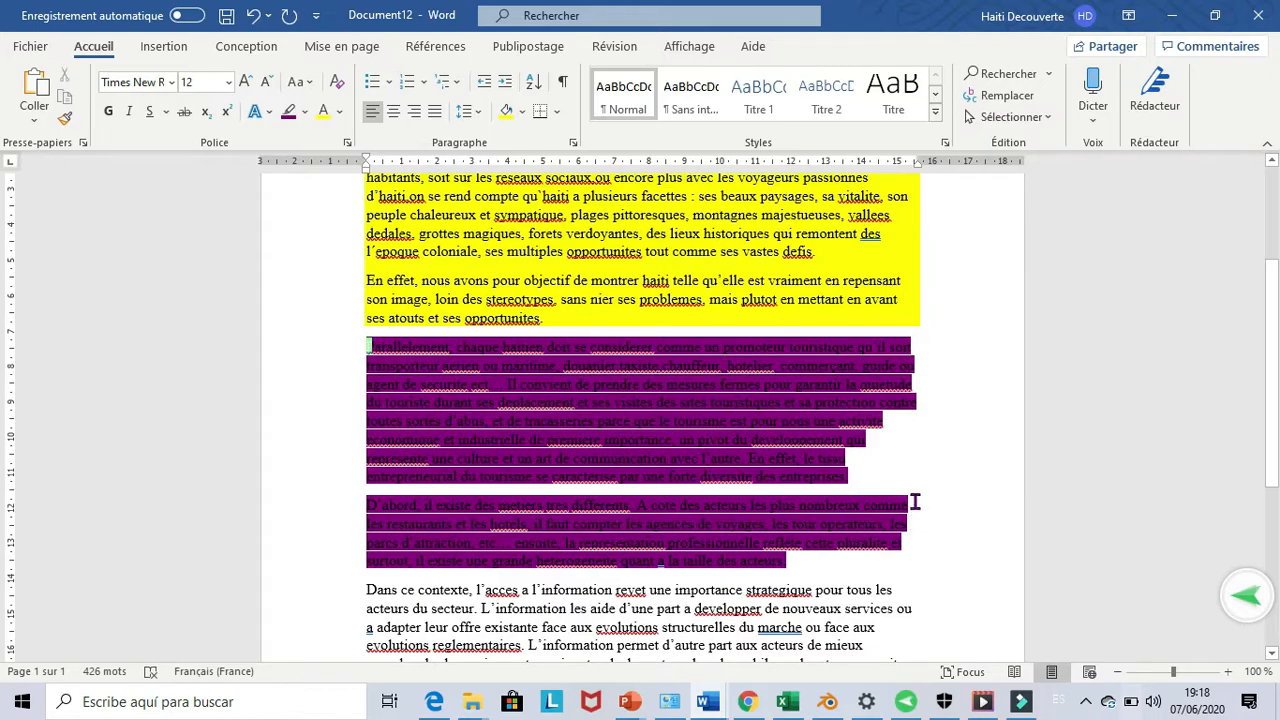
Step: Set the font colour of the paragraph beginning with "Dans ce contexte" to standard blue and clear the selection
left_click(1270, 662)
left_click(1270, 662)
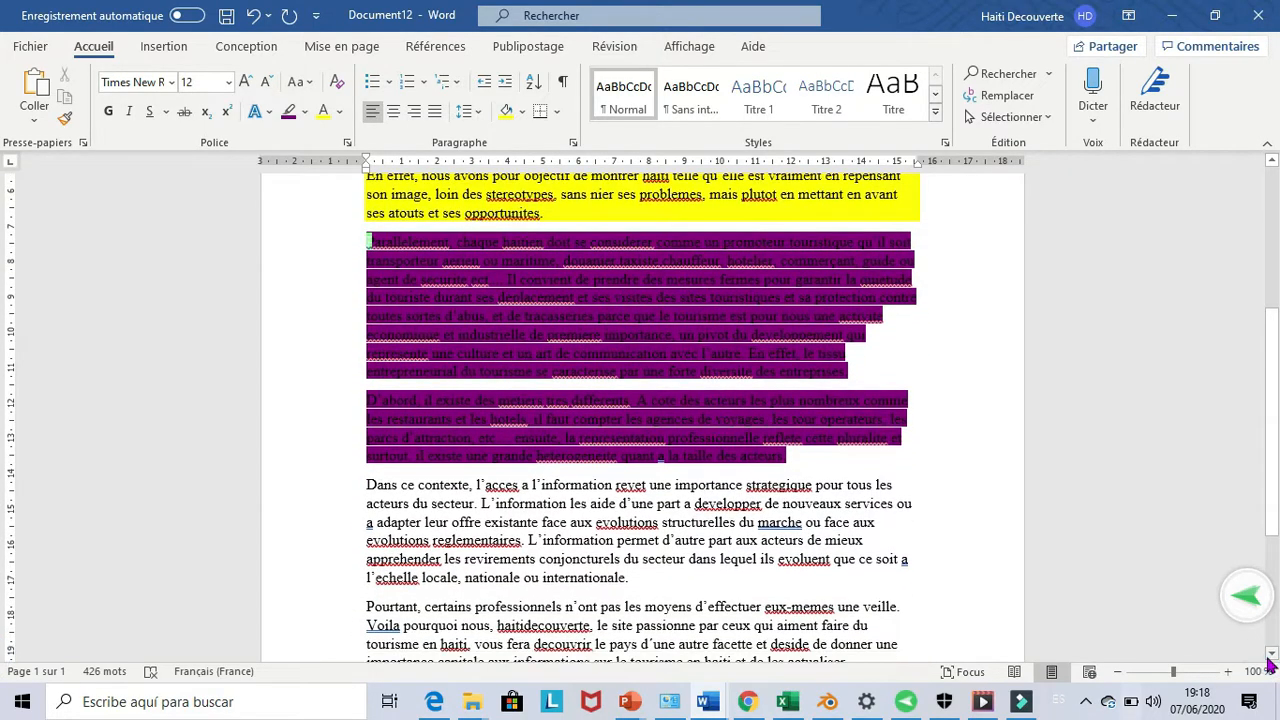
left_click(1270, 662)
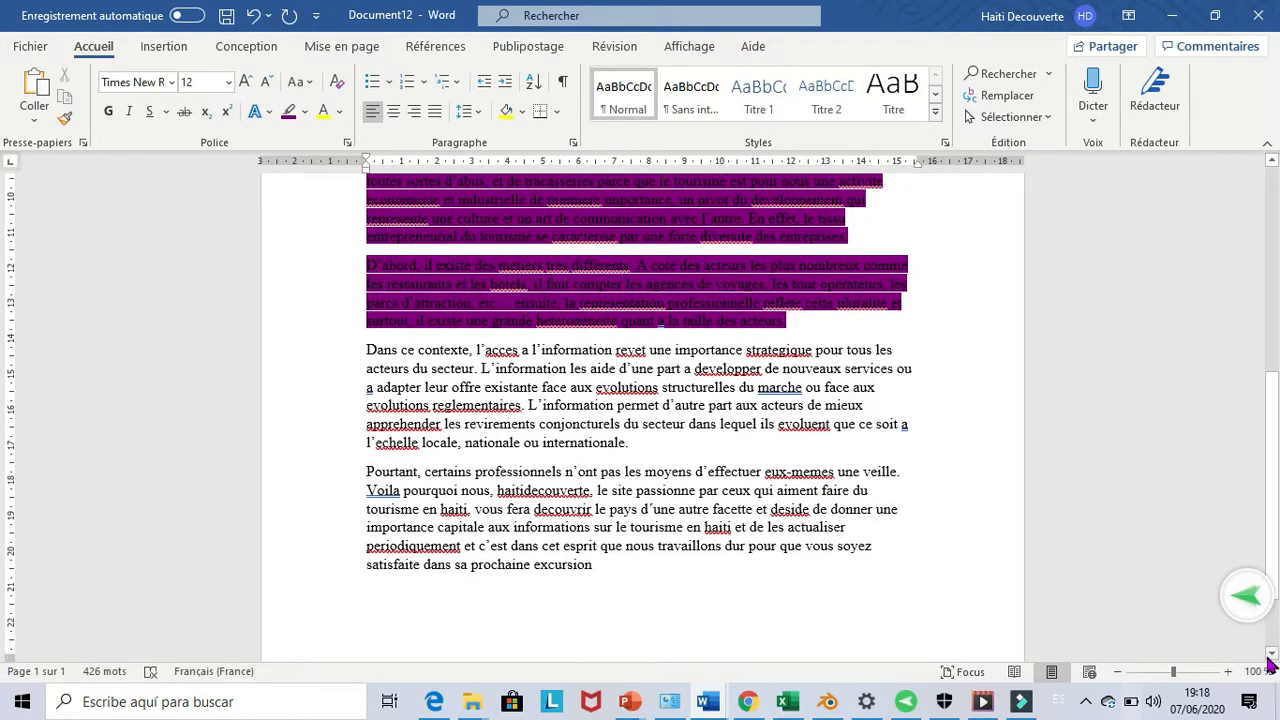
left_click(1270, 662)
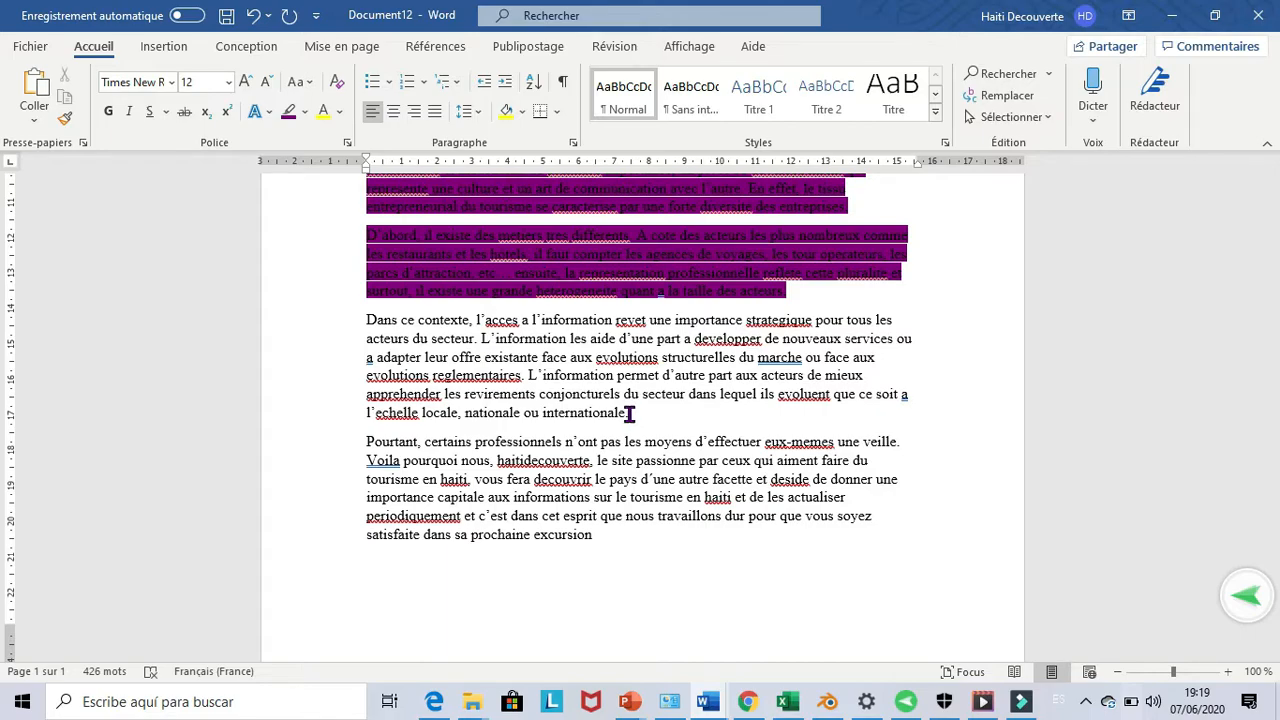
left_click_drag(629, 412, 367, 320)
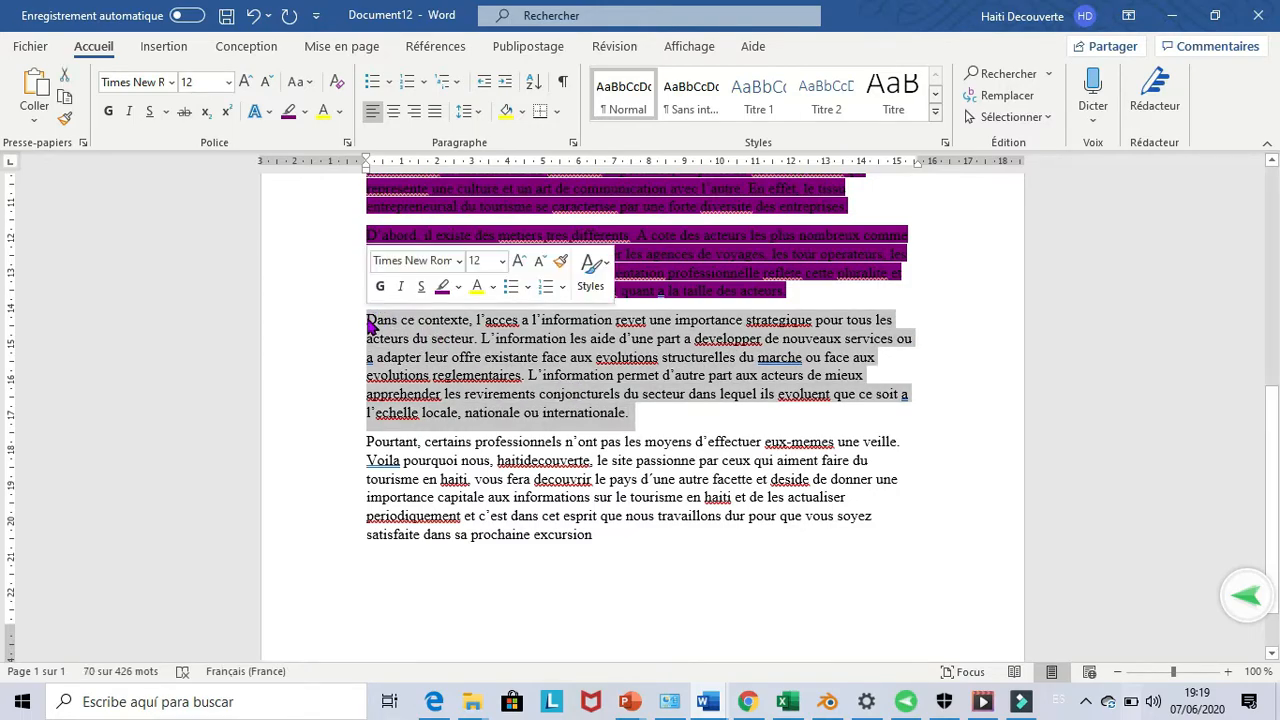
left_click(341, 112)
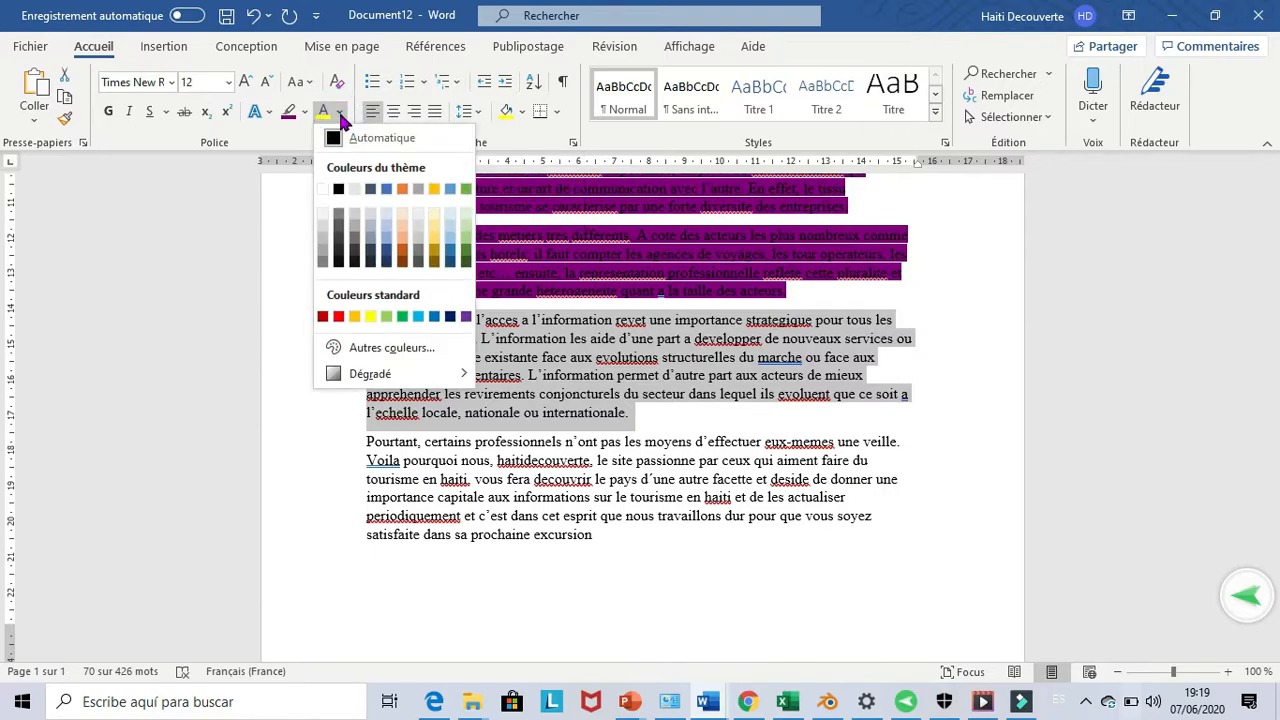
left_click(435, 318)
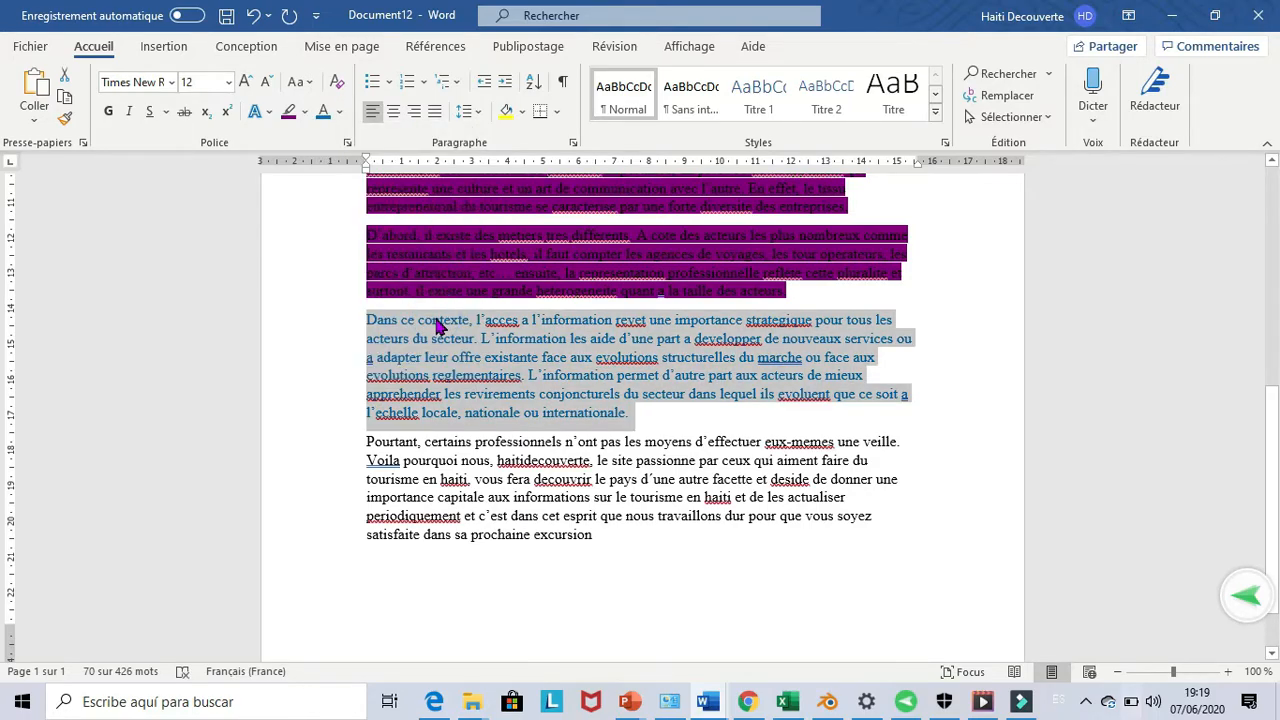
left_click(950, 373)
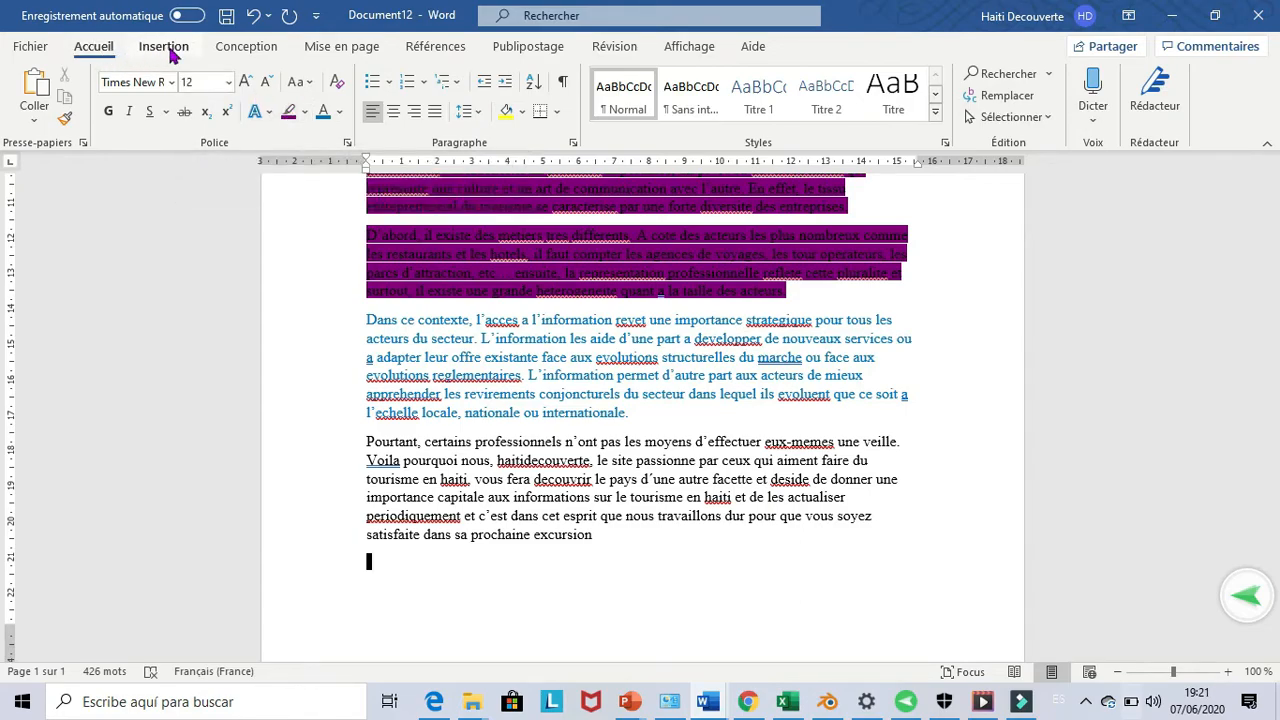
Step: Set the page background colour to the theme colour "Or, Accentuation4, plus clair 80 %"
left_click(251, 55)
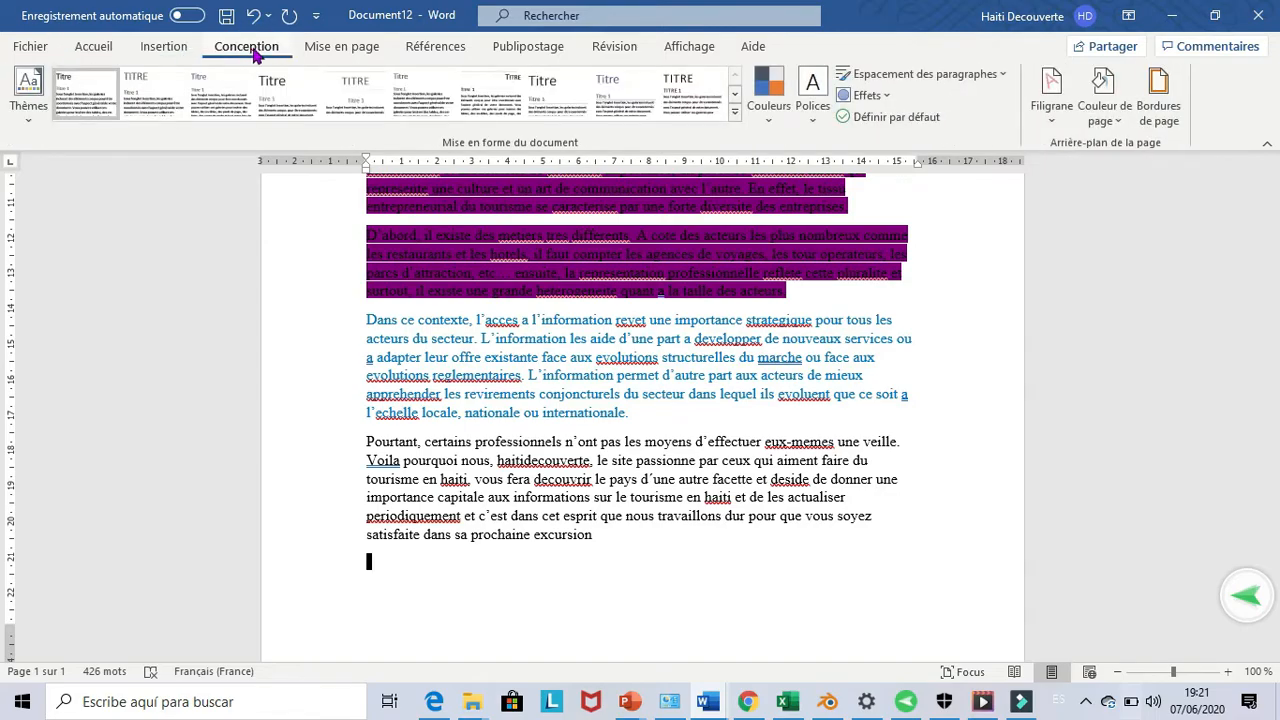
left_click(1122, 123)
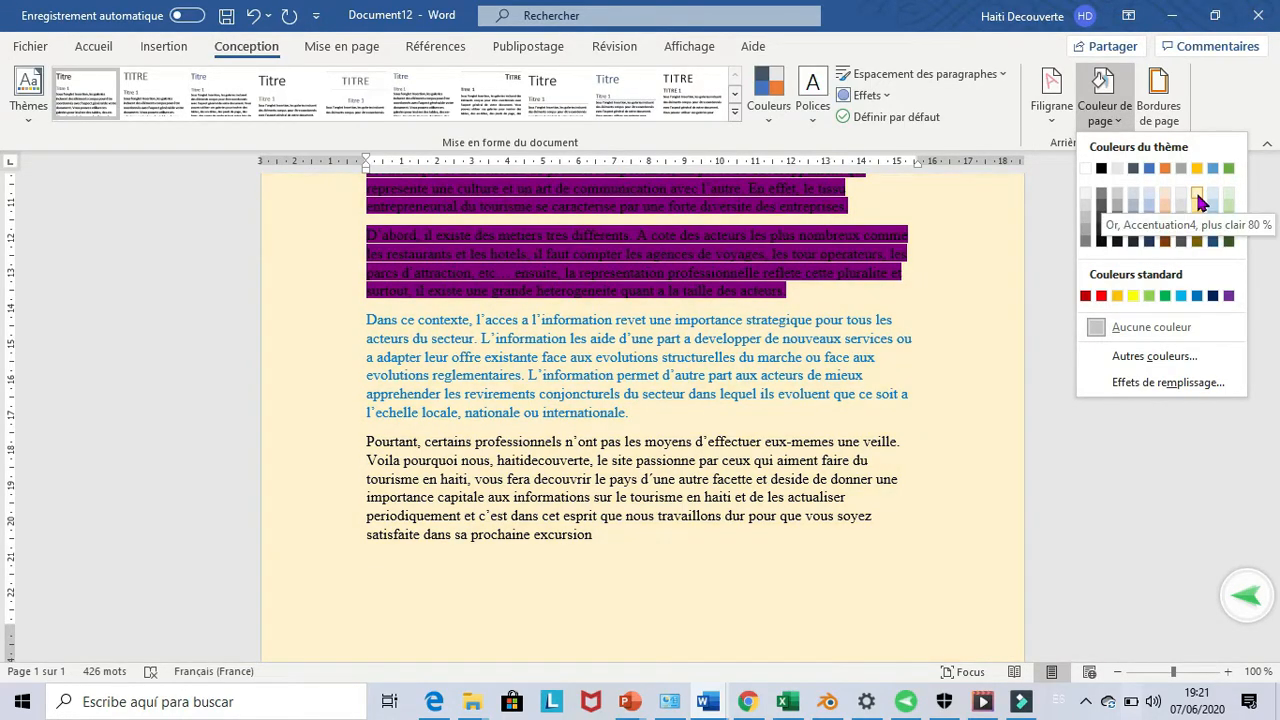
left_click(1199, 203)
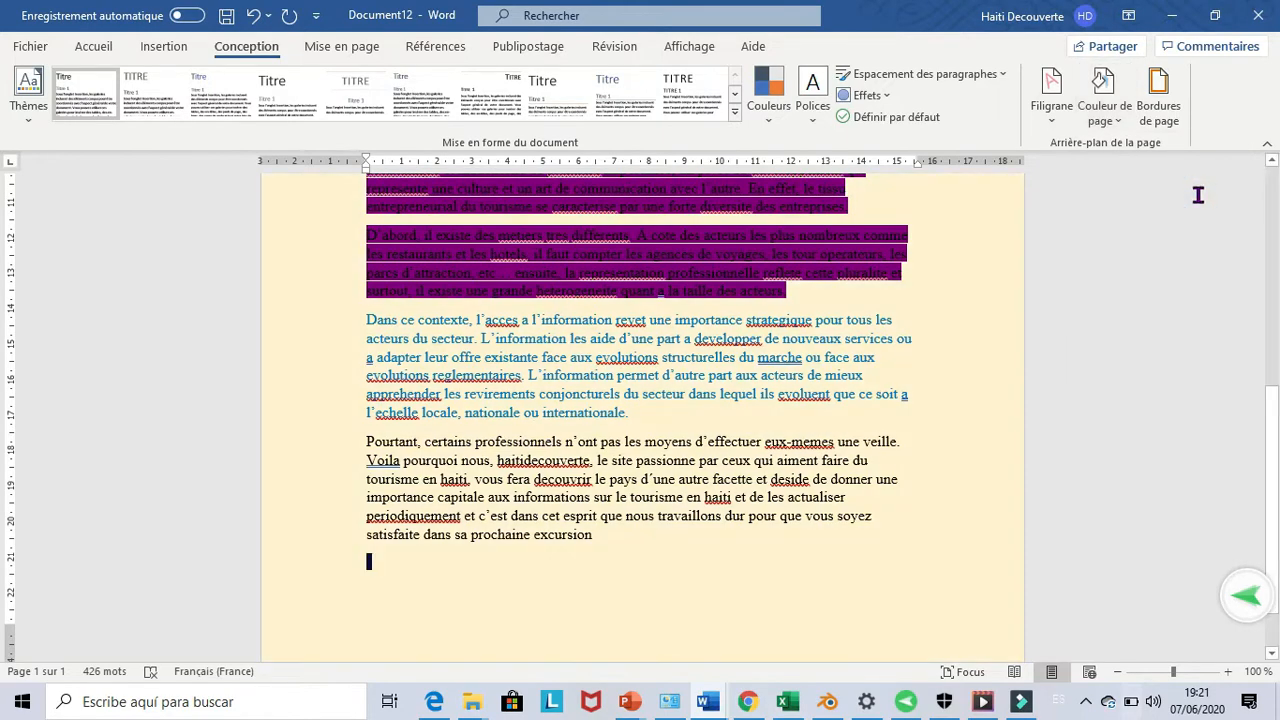
Step: Review the formatting of the whole document, from the "Bonjou" line down to the last paragraph
left_click_drag(1270, 428, 1234, 184)
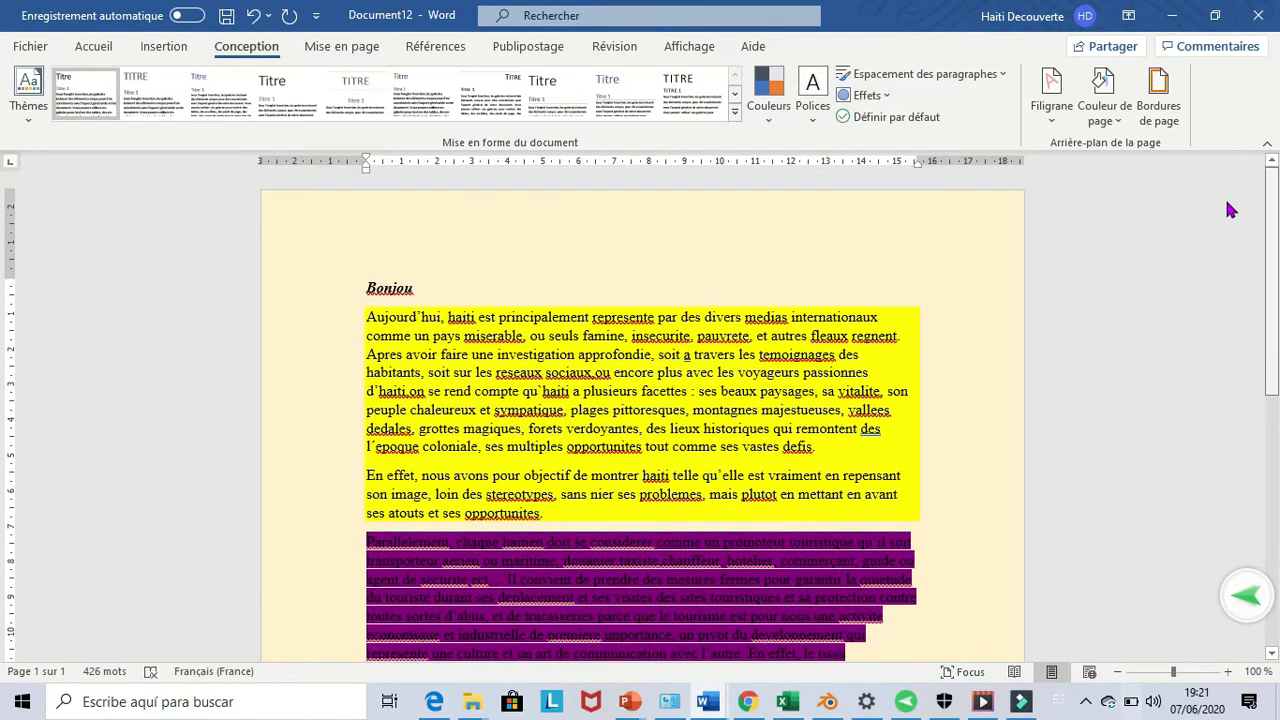
left_click_drag(1272, 205, 1274, 237)
scroll(611, 237, "up", 2)
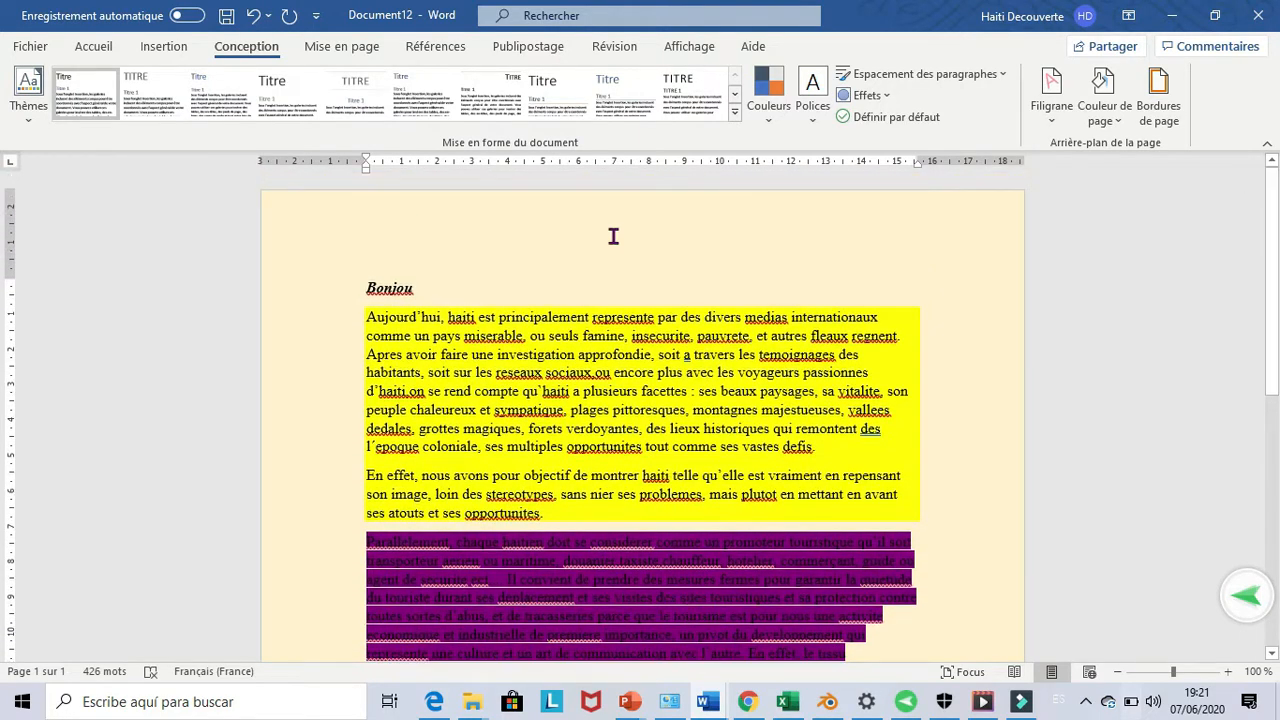
left_click(389, 288)
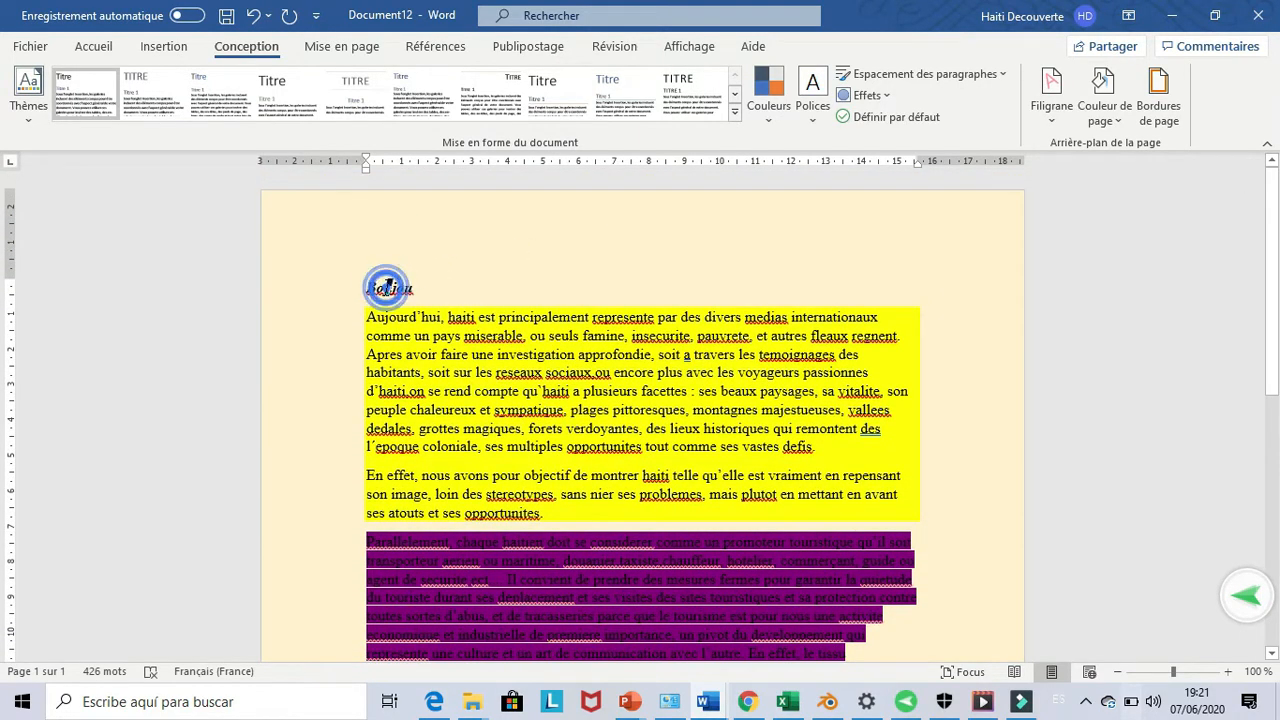
left_click(90, 47)
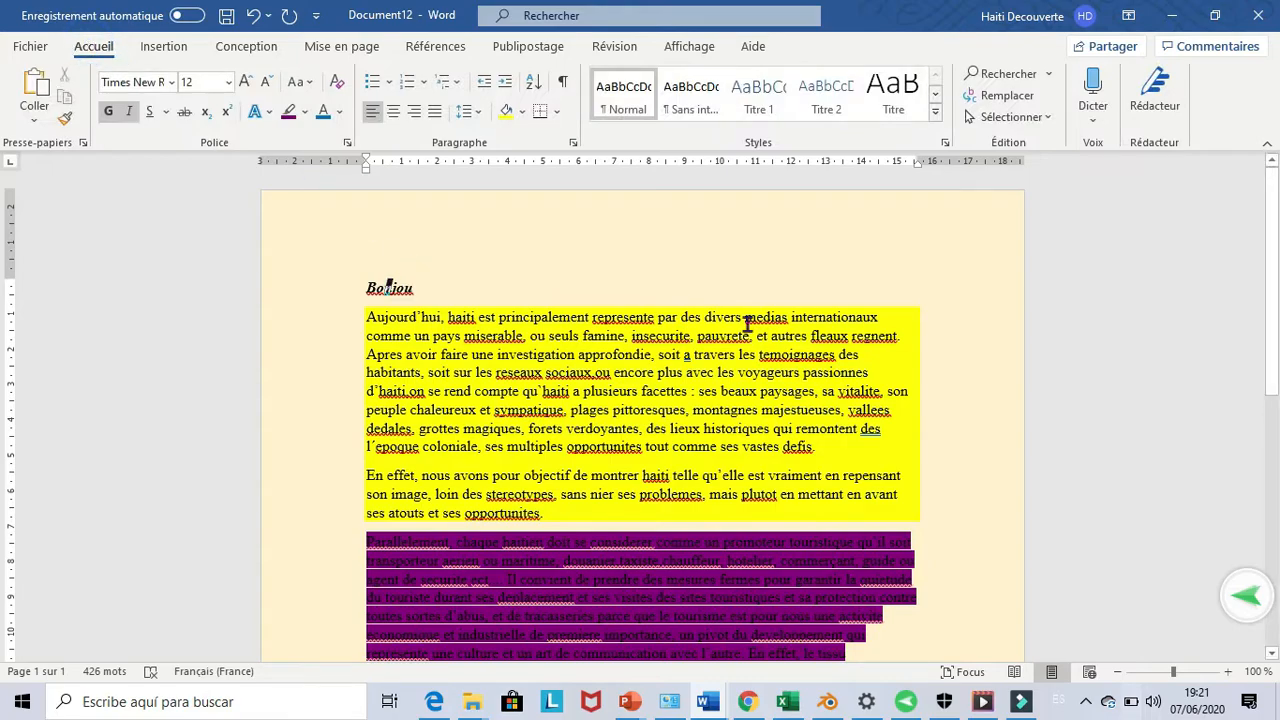
left_click(1272, 255)
scroll(1270, 258, "down", 1)
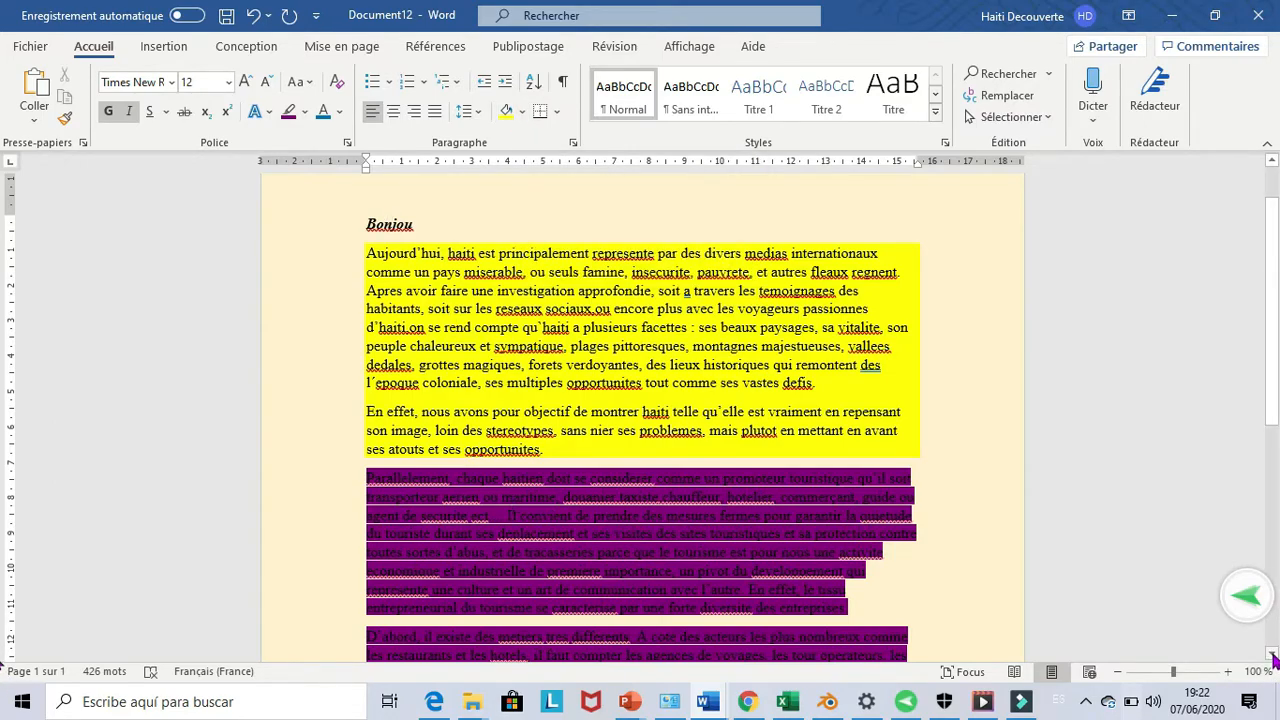
scroll(1273, 657, "down", 2)
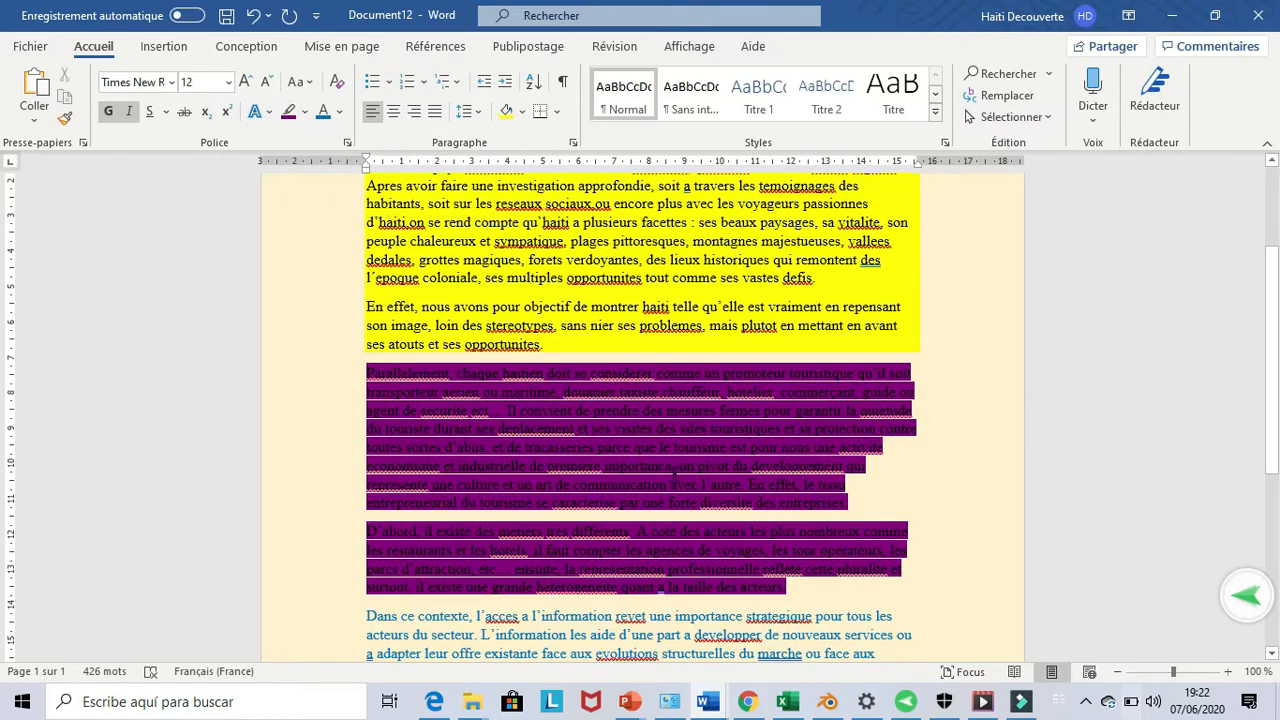
left_click_drag(1274, 655, 1274, 655)
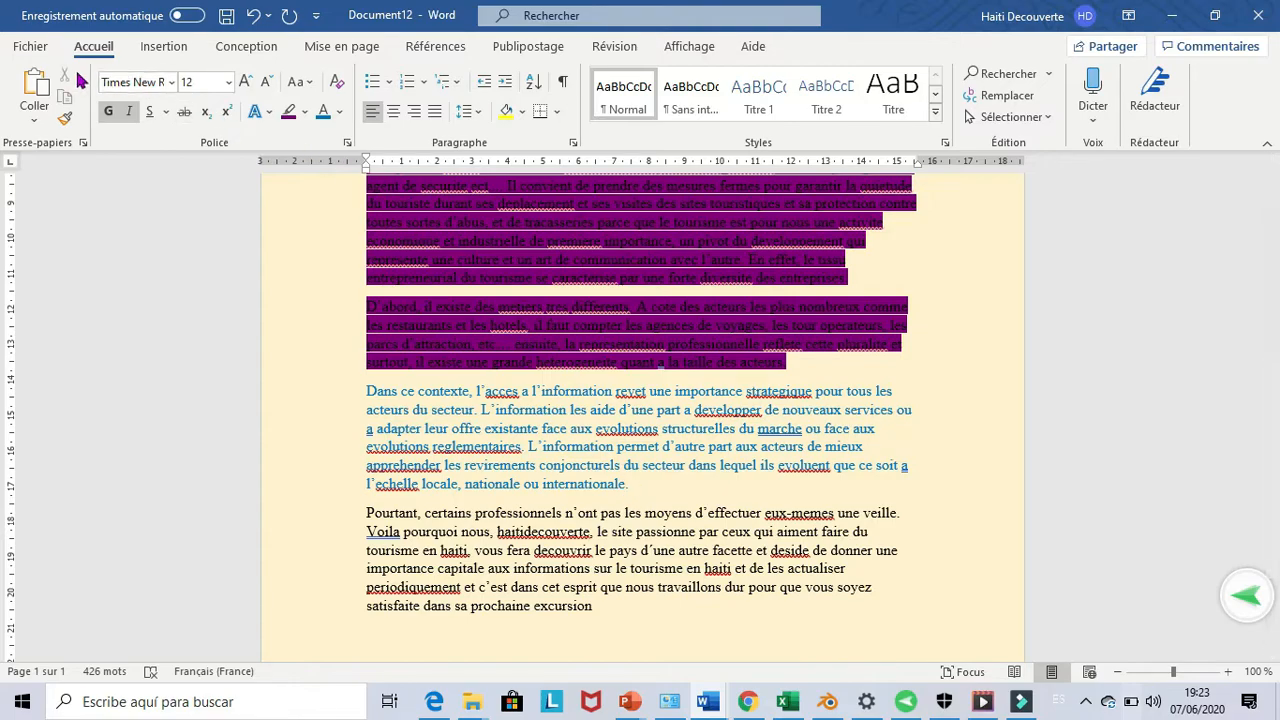
Step: Start saving the document under a new name and choose the Documentos folder as its location
left_click(31, 47)
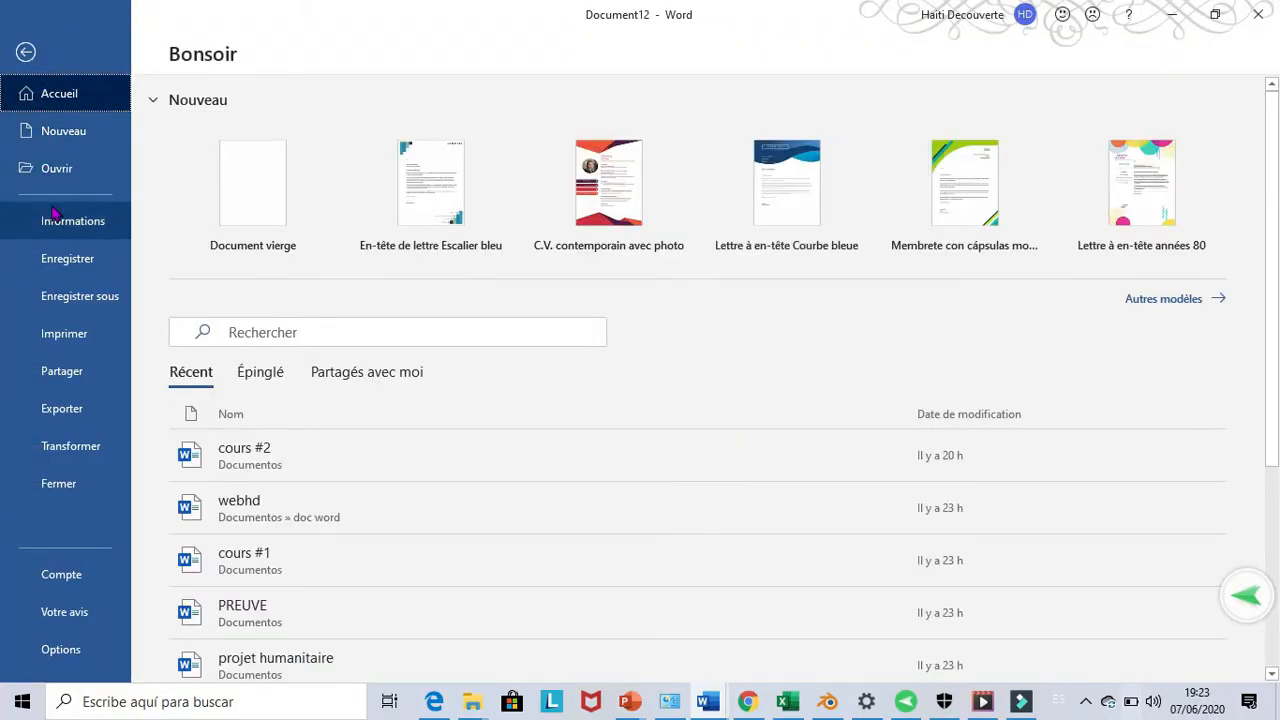
left_click(63, 300)
left_click(229, 372)
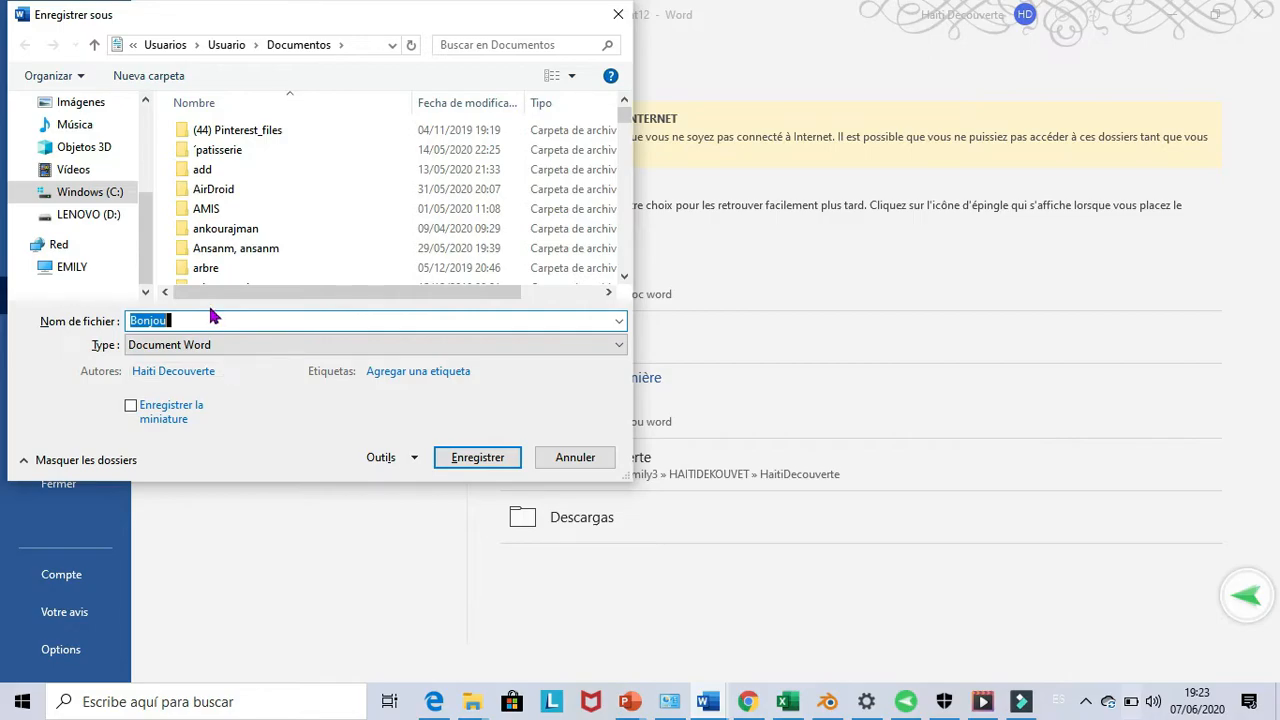
left_click(146, 102)
left_click(146, 102)
left_click(146, 102)
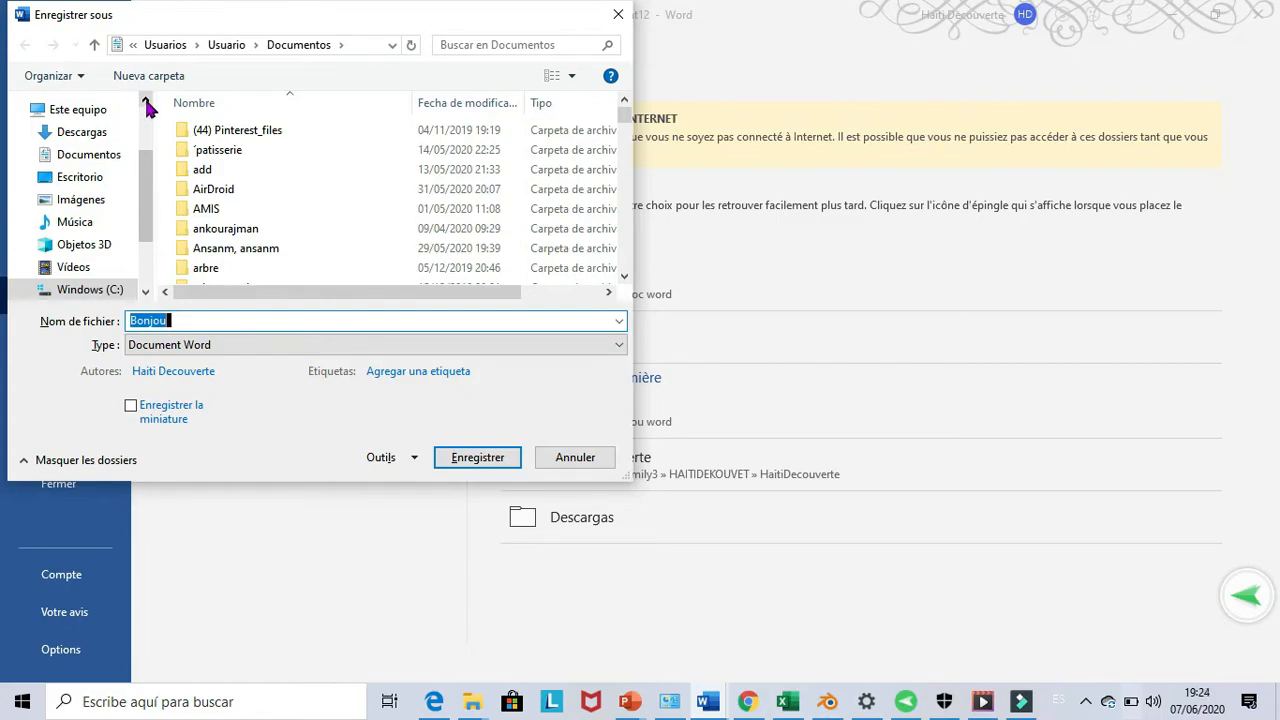
left_click(90, 155)
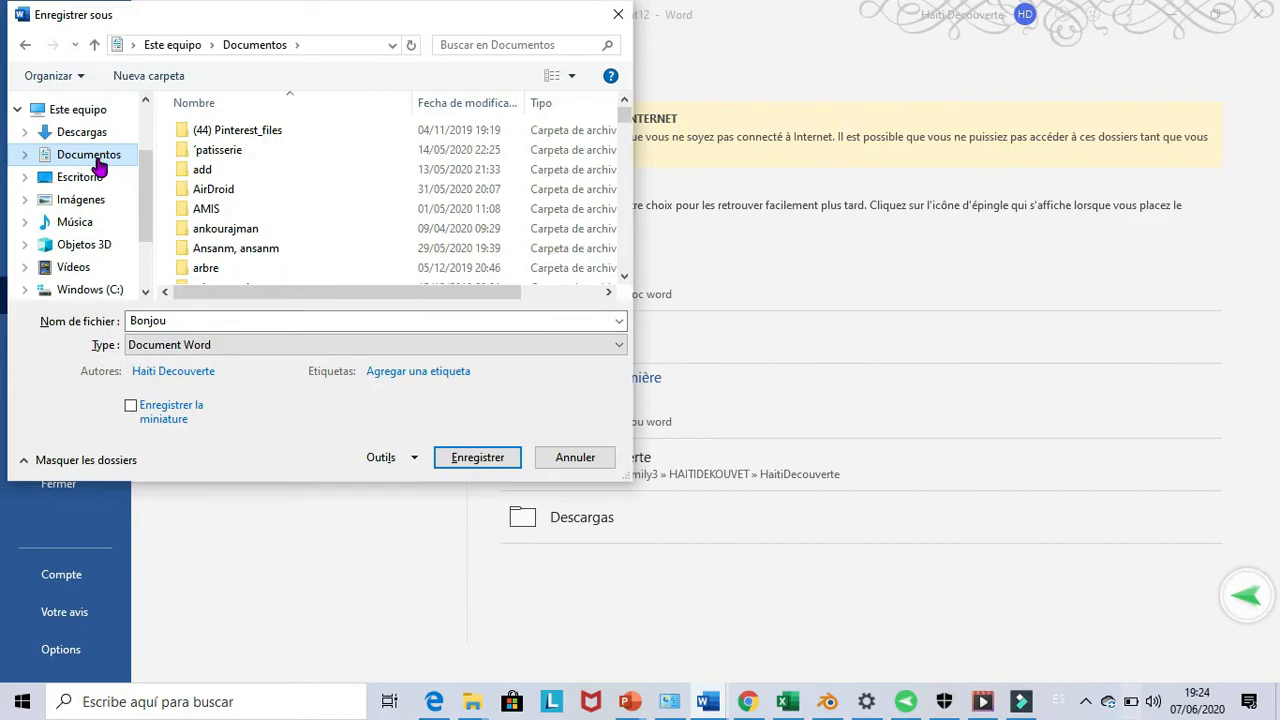
Step: Name the file "cours word #1" and save it as a Word document
double_click(172, 321)
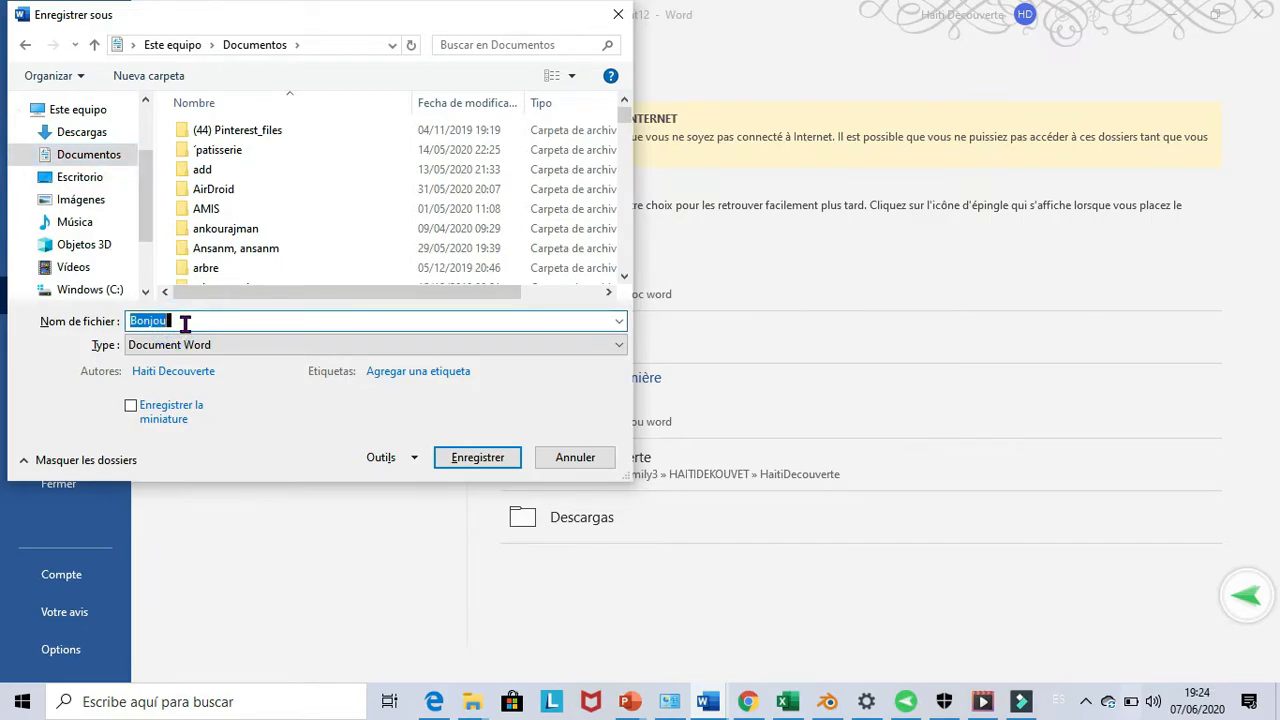
key("BackSpace")
type("cours ")
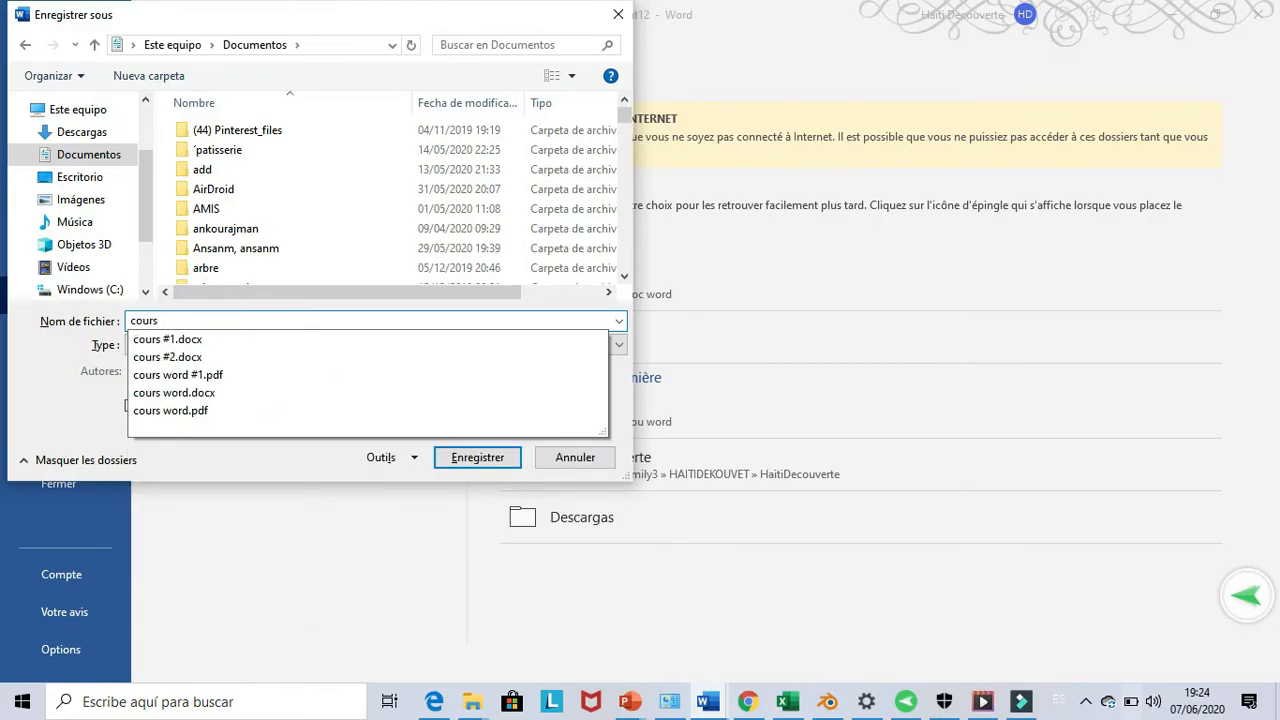
type("word")
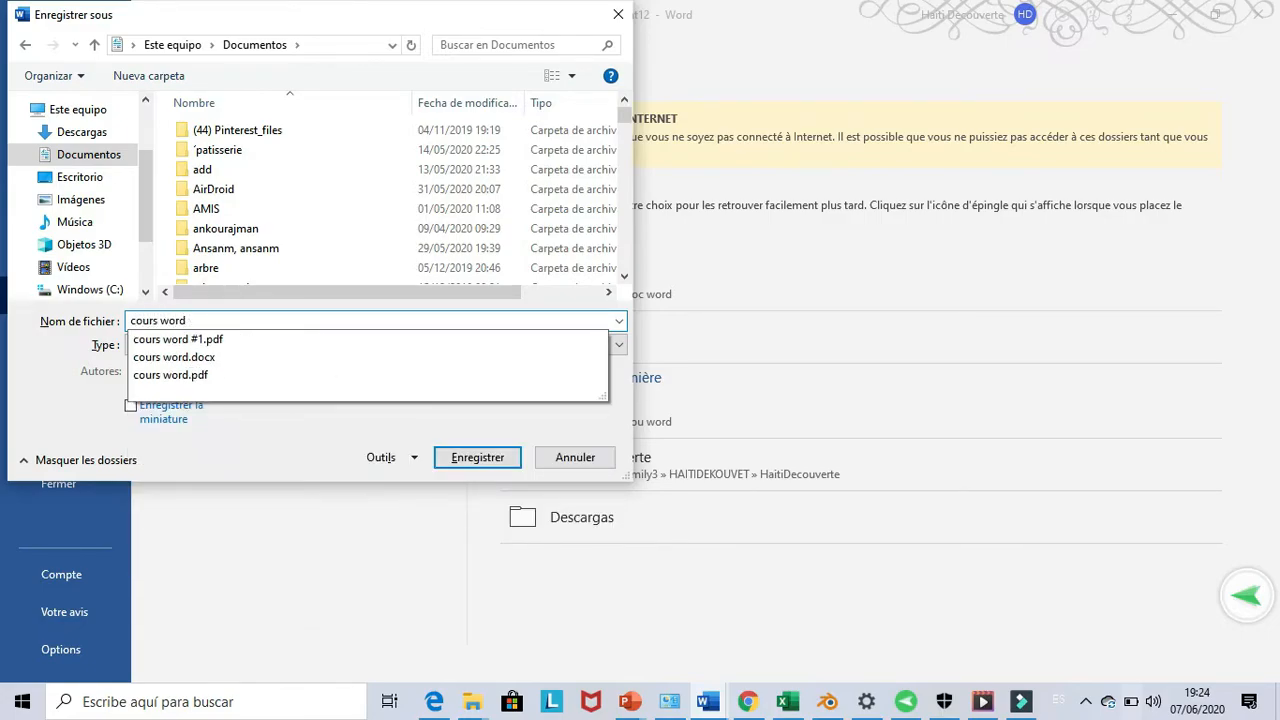
type(" #")
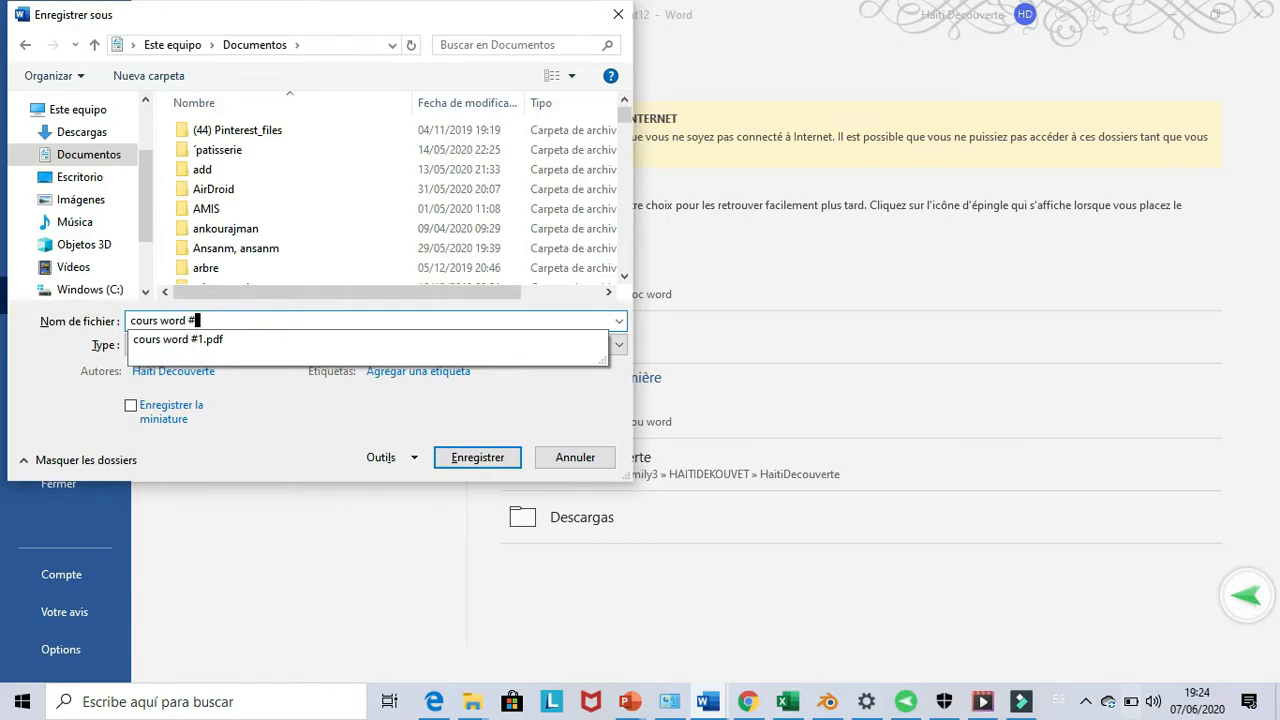
type("1")
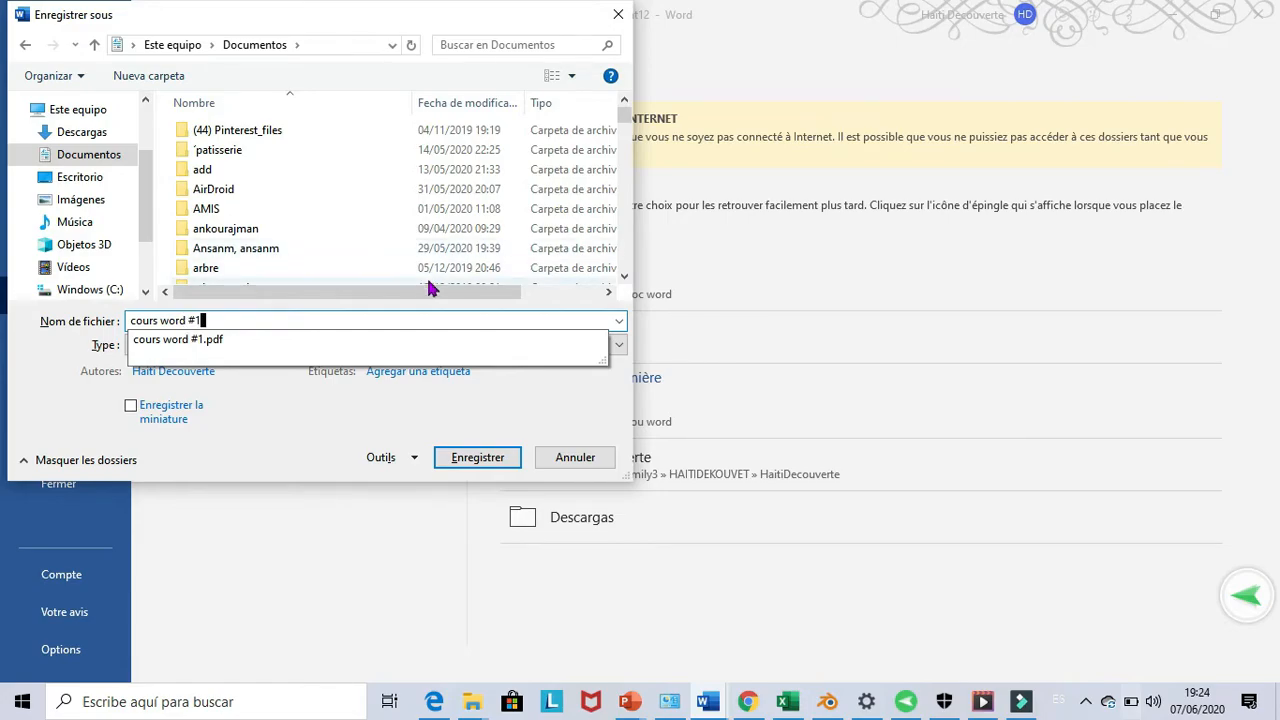
left_click(288, 422)
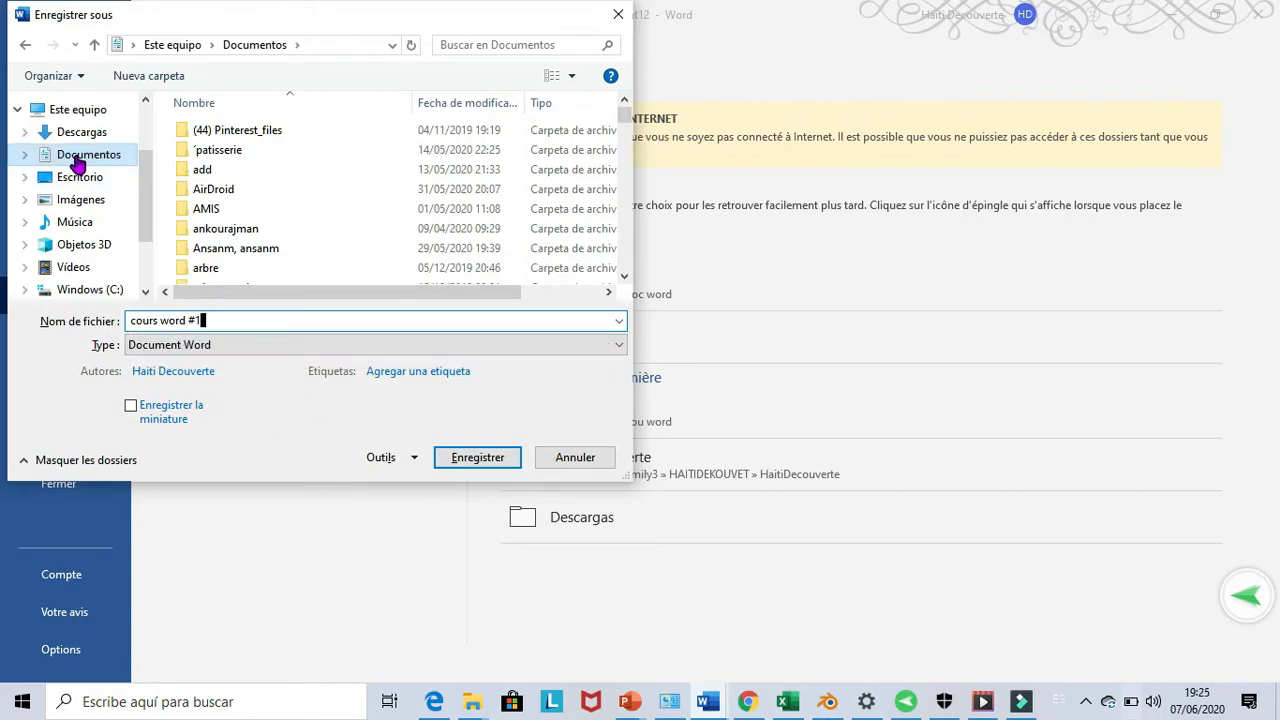
left_click(478, 457)
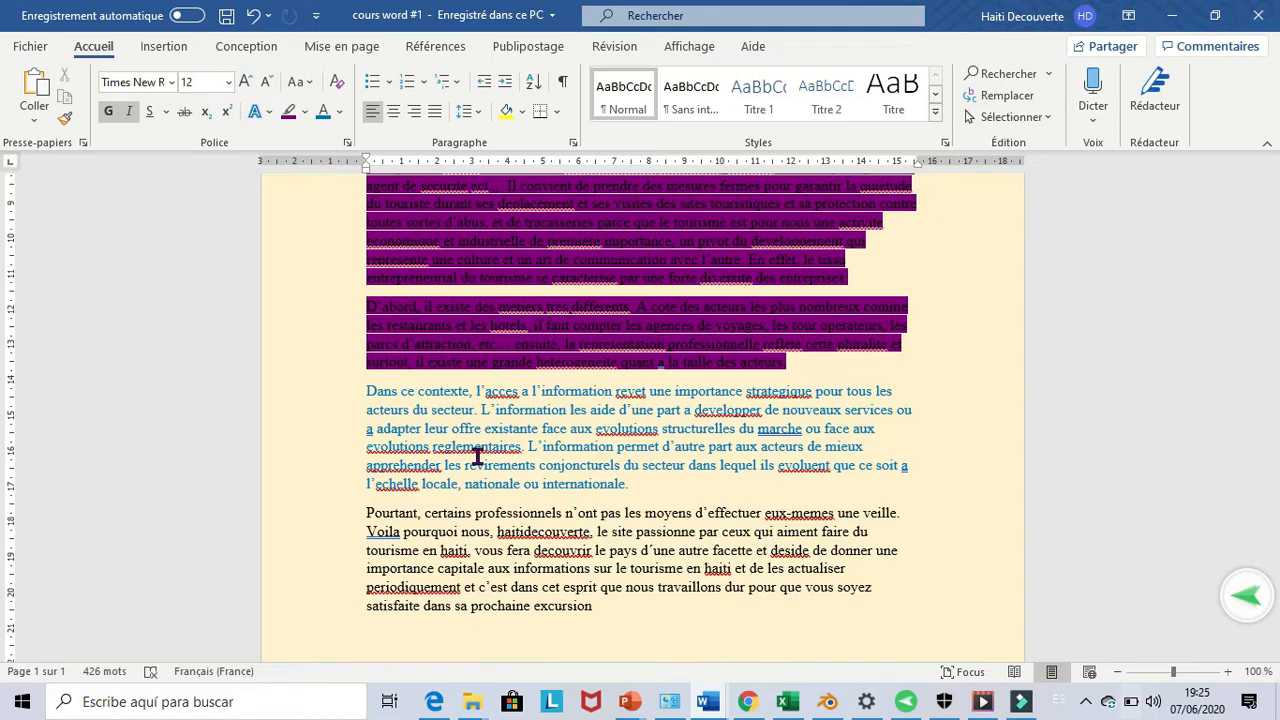
Step: Set the font colour of the last paragraph, beginning with "Pourtant", to standard red
left_click(607, 604)
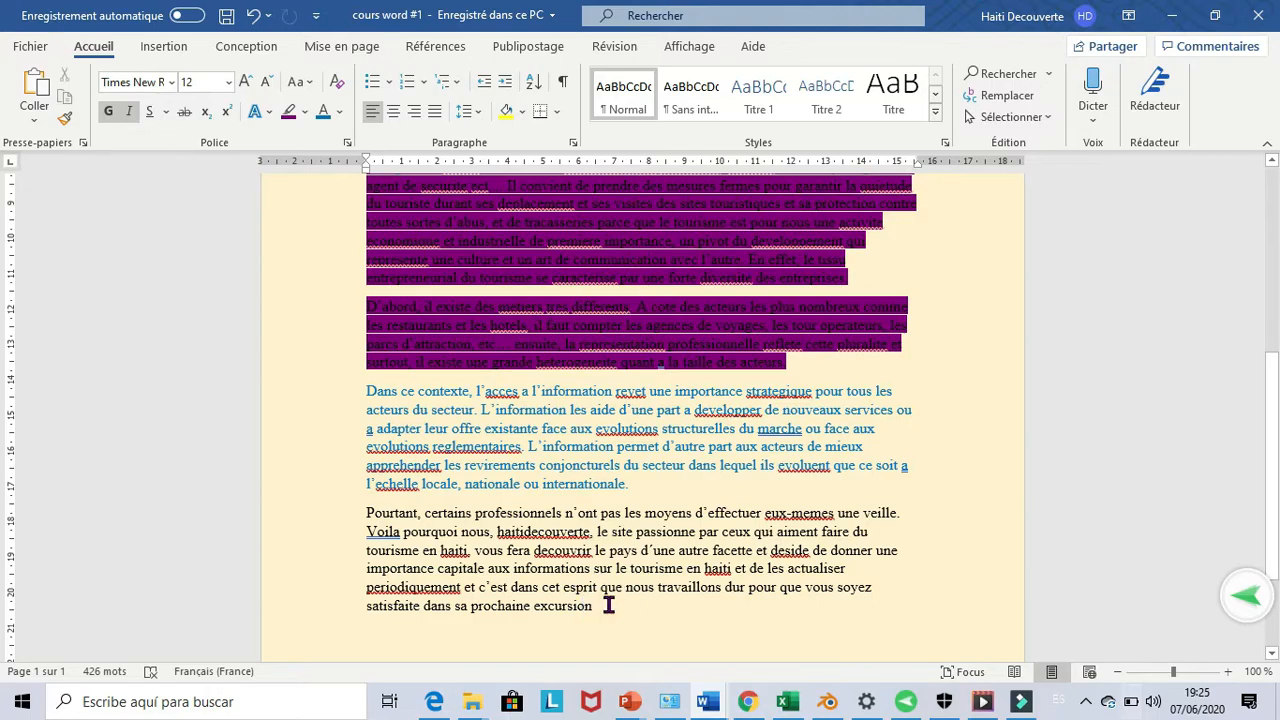
left_click_drag(607, 604, 363, 511)
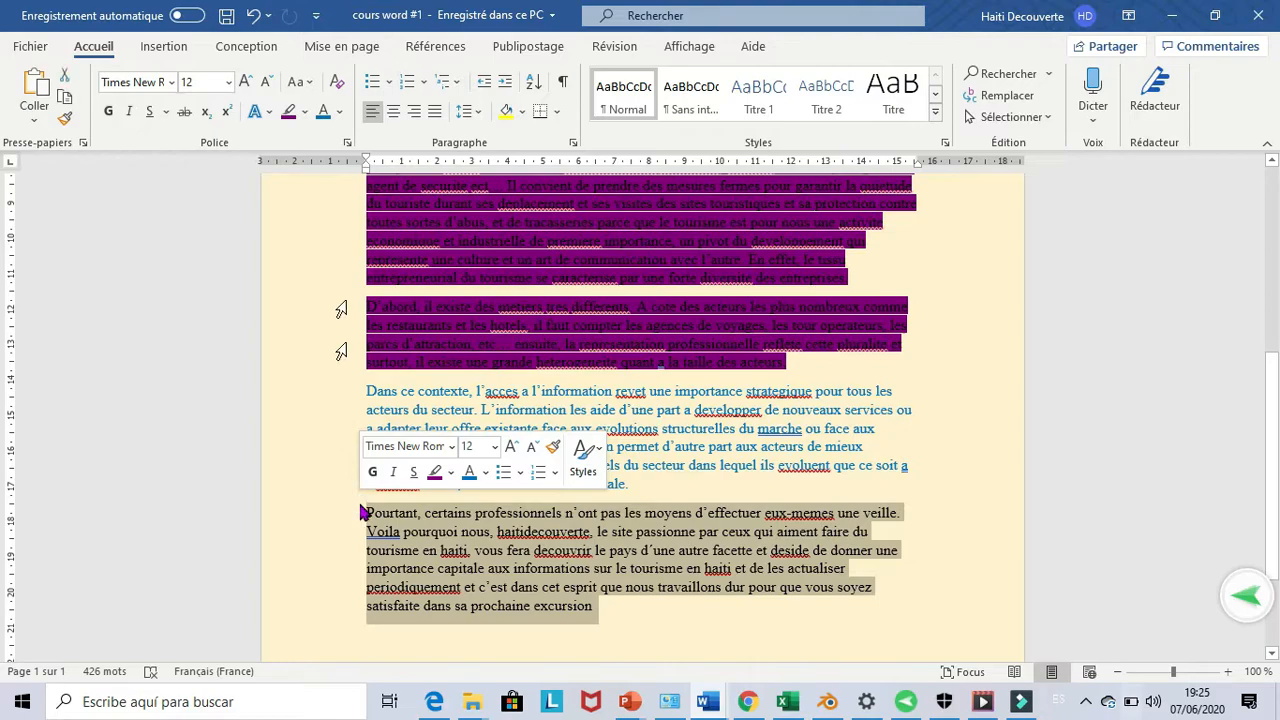
left_click(341, 112)
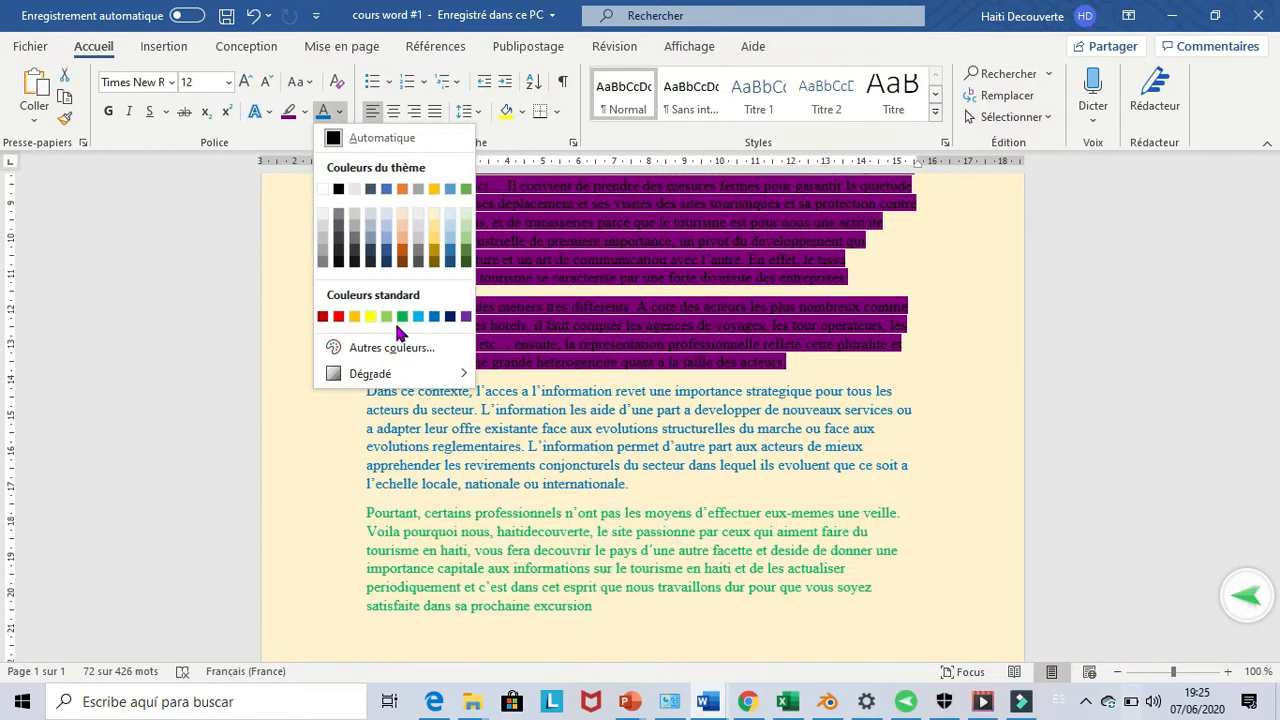
left_click(338, 317)
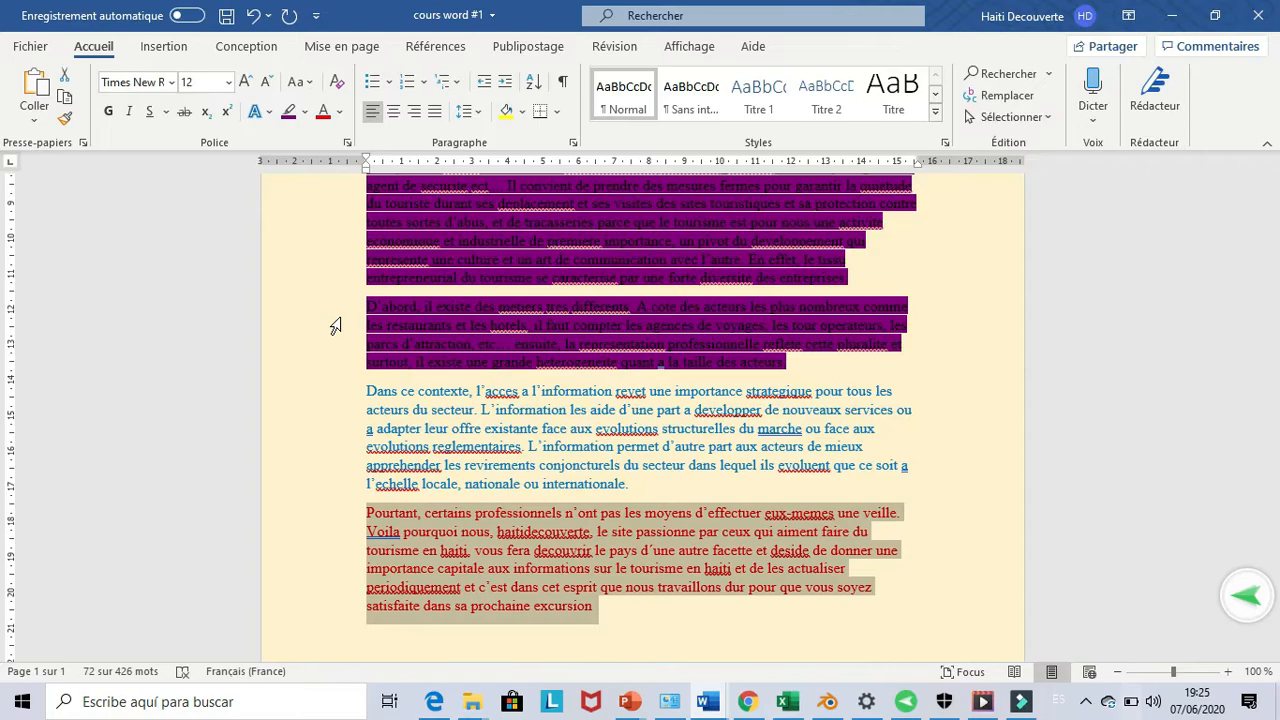
Step: Save the changes to the existing file and clear the selection of the last paragraph
left_click(35, 50)
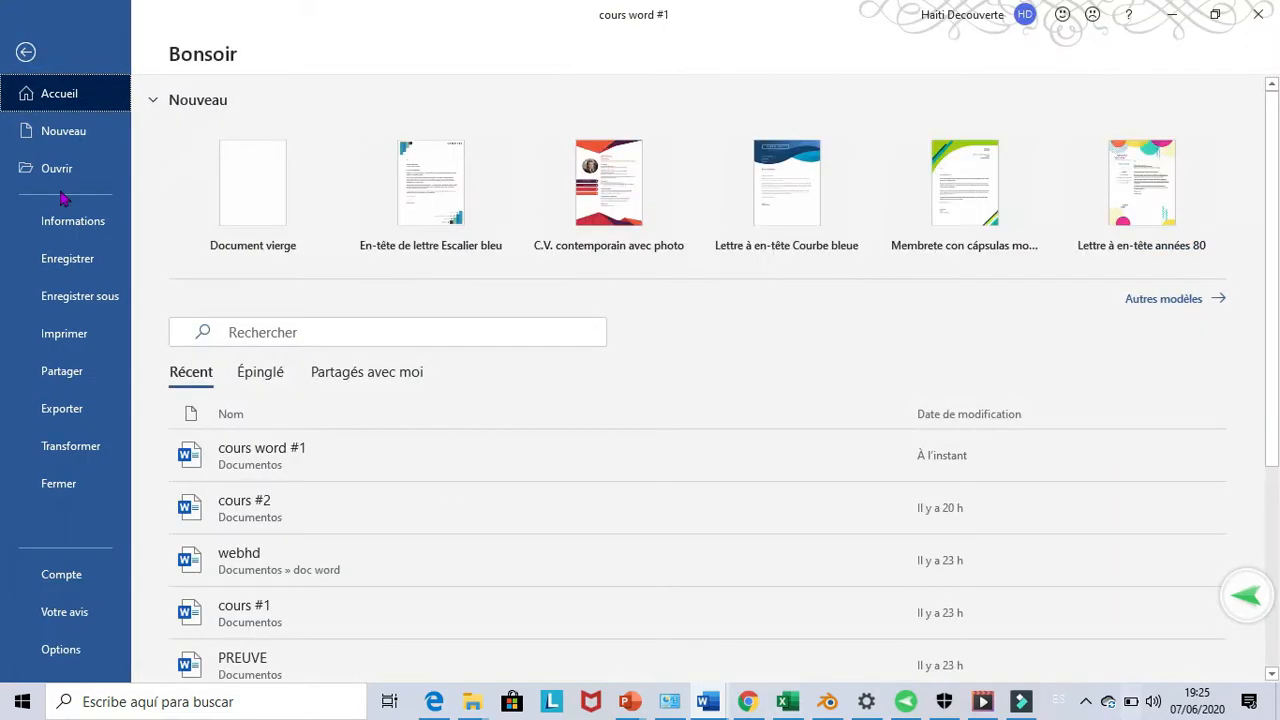
left_click(67, 260)
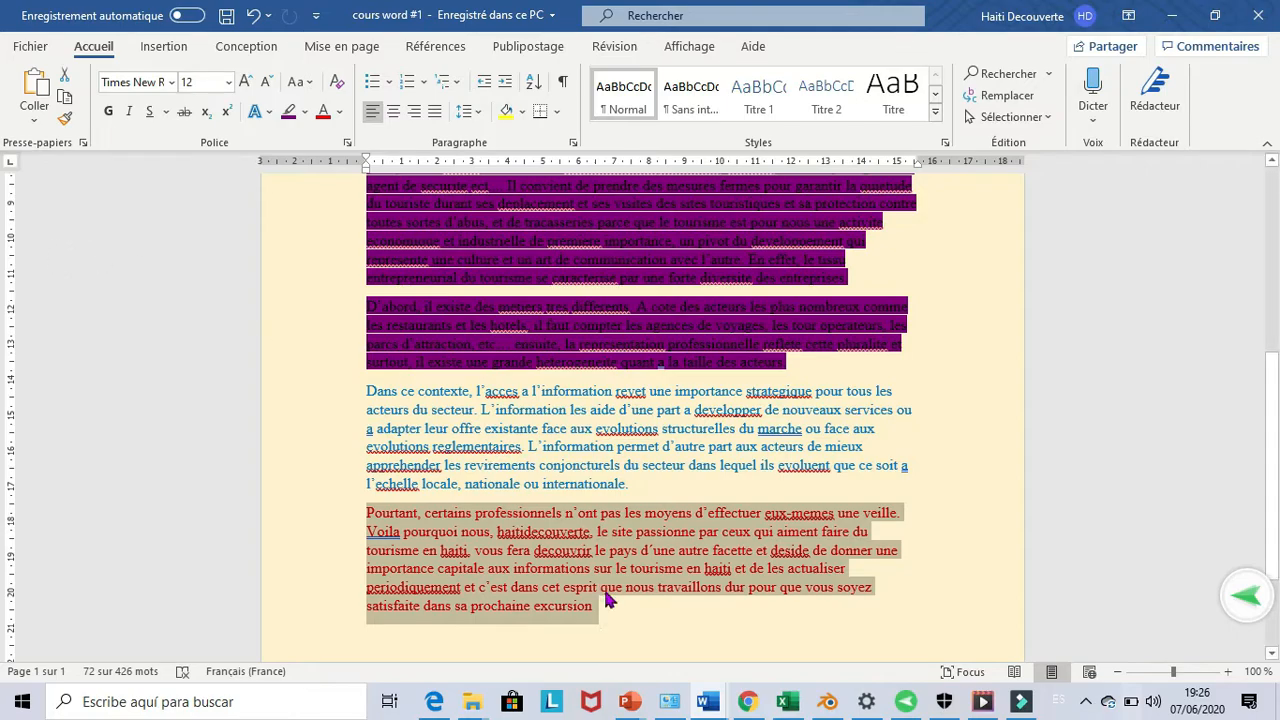
left_click(613, 621)
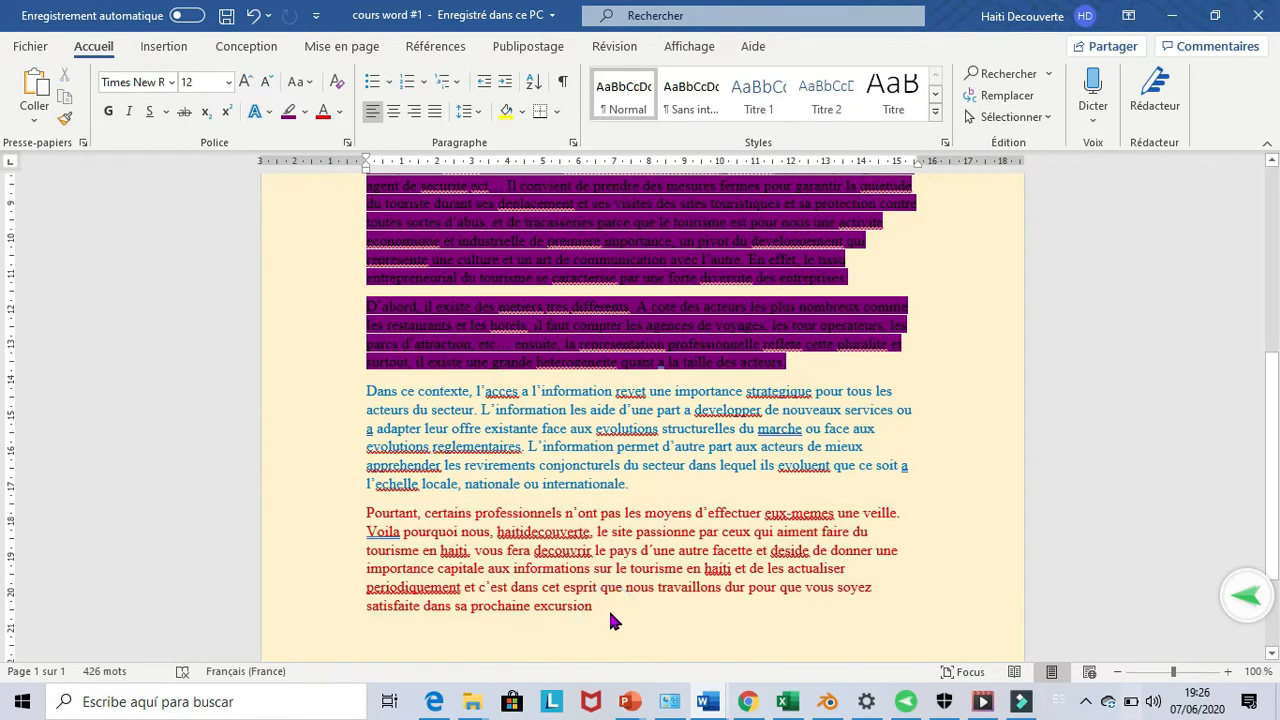